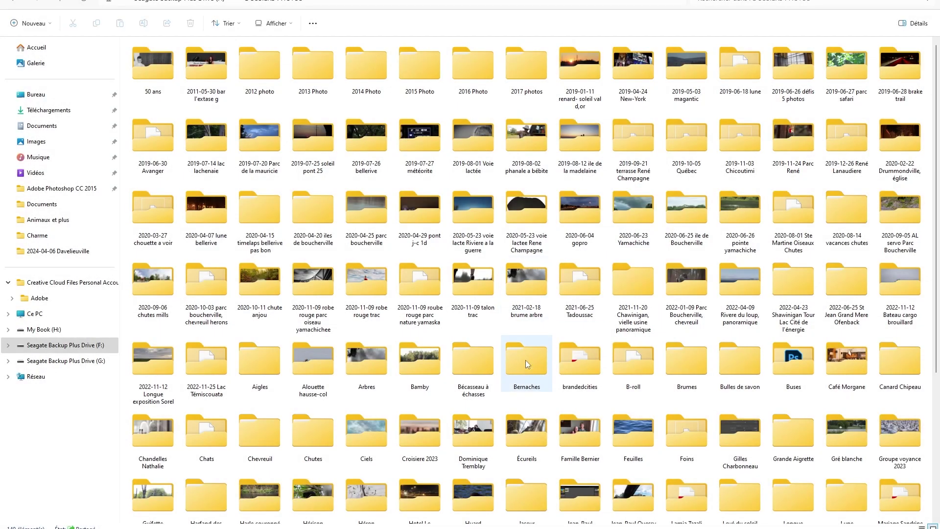
# Open _MG_0035 from Bernaches > 2024-04-06 Davelieuville in Lightroom's Develop module
pyautogui.doubleClick(527, 364)
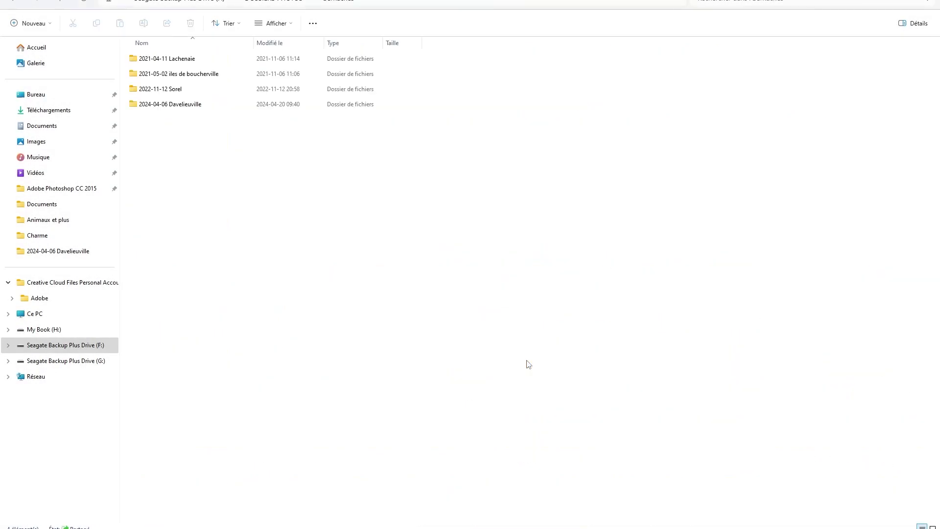
pyautogui.doubleClick(184, 104)
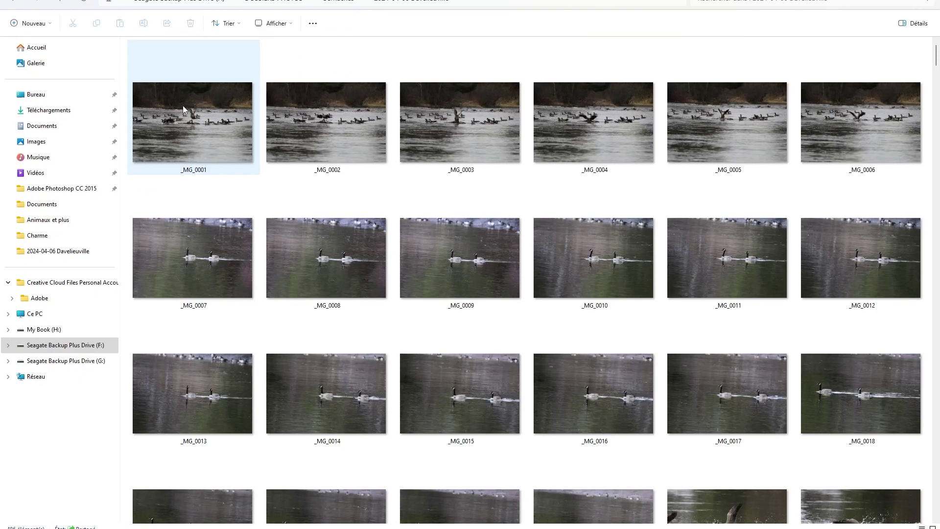
pyautogui.moveTo(936, 61)
pyautogui.mouseDown()
pyautogui.moveTo(929, 358)
pyautogui.moveTo(922, 83)
pyautogui.mouseUp()
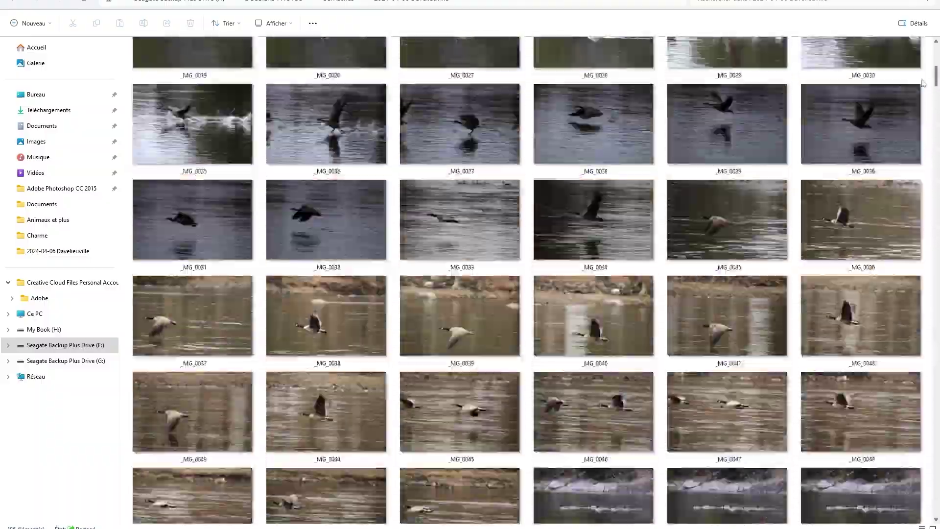
pyautogui.scroll(3, 922, 82)
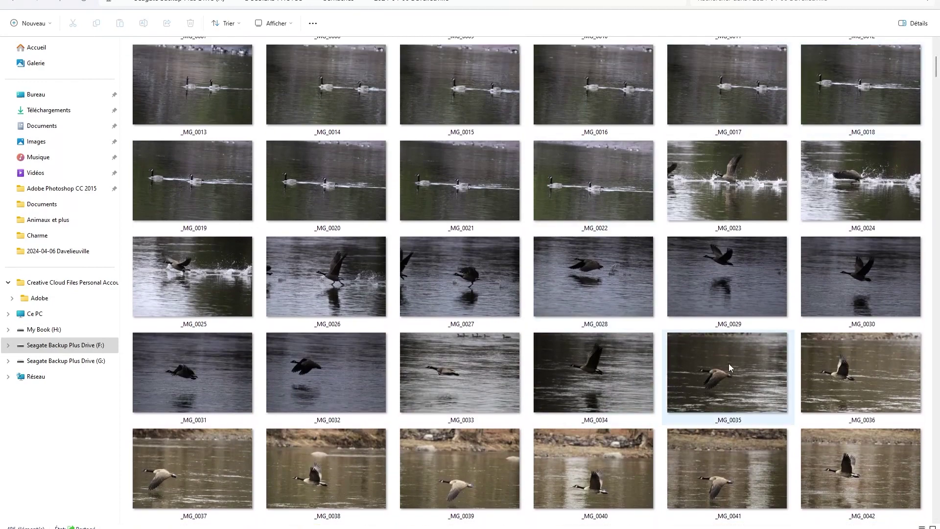
pyautogui.doubleClick(728, 370)
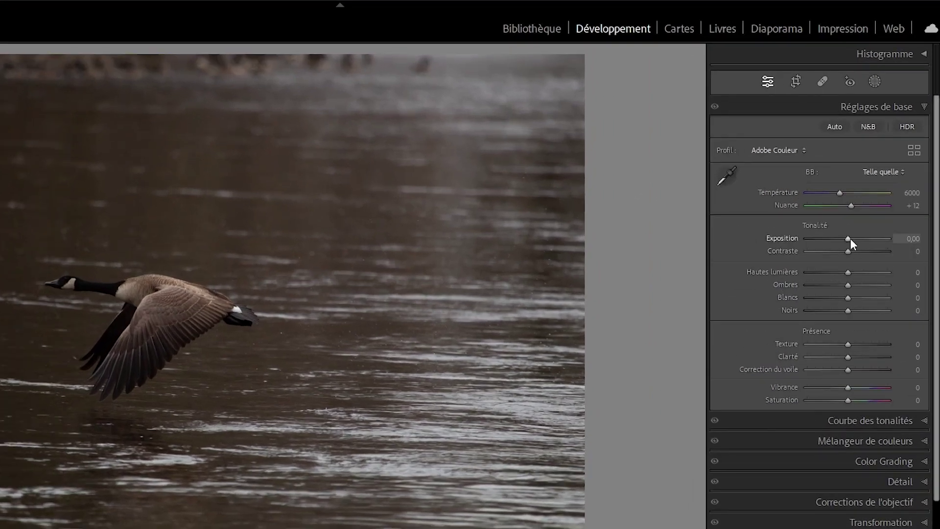
# In the Basic panel, set Exposure +1.30, Contrast +7, Highlights −78 and Shadows +28
pyautogui.moveTo(850, 239); pyautogui.dragTo(859, 241)
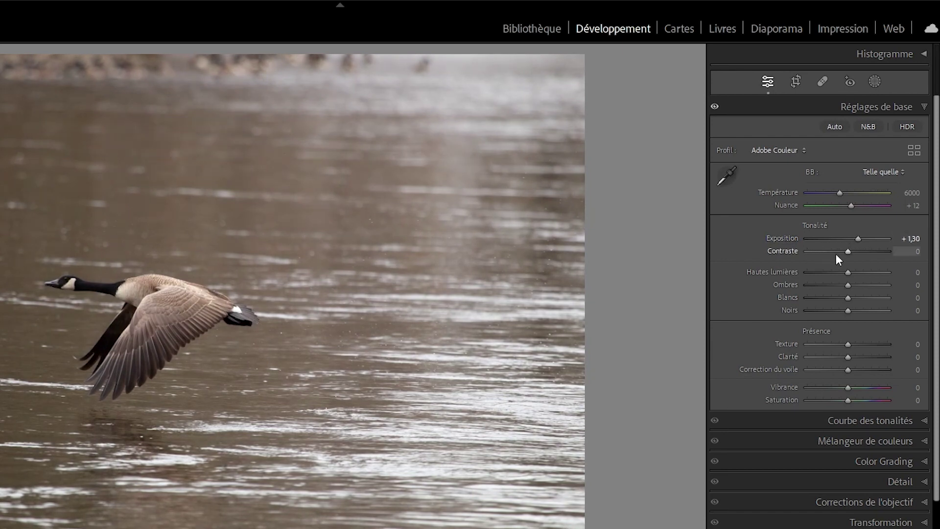
pyautogui.moveTo(848, 251); pyautogui.dragTo(851, 251)
pyautogui.moveTo(849, 253); pyautogui.dragTo(851, 253)
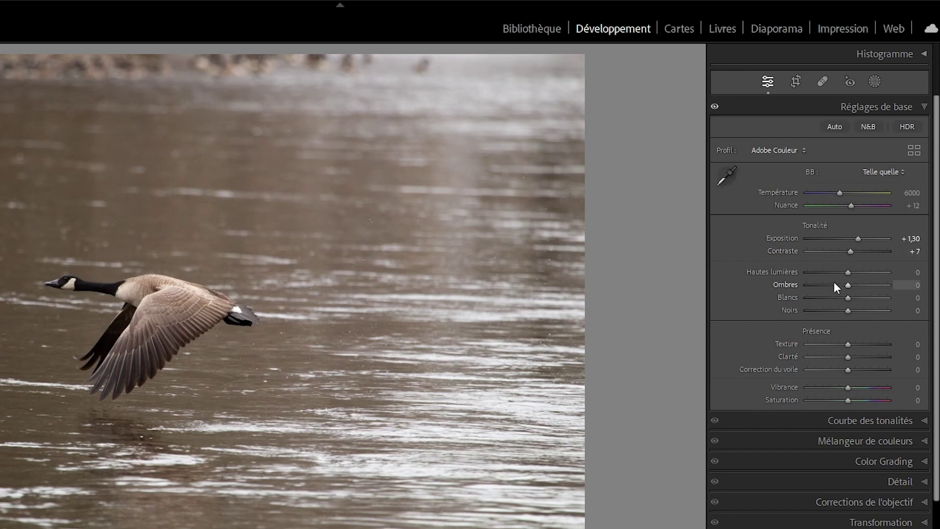
pyautogui.moveTo(847, 274); pyautogui.dragTo(815, 279)
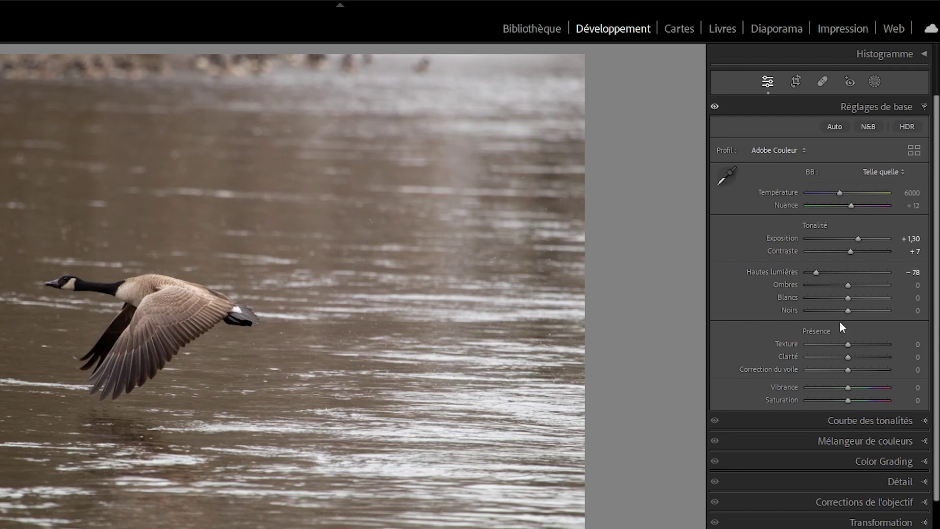
pyautogui.moveTo(849, 286); pyautogui.dragTo(859, 286)
pyautogui.moveTo(859, 287); pyautogui.dragTo(859, 287)
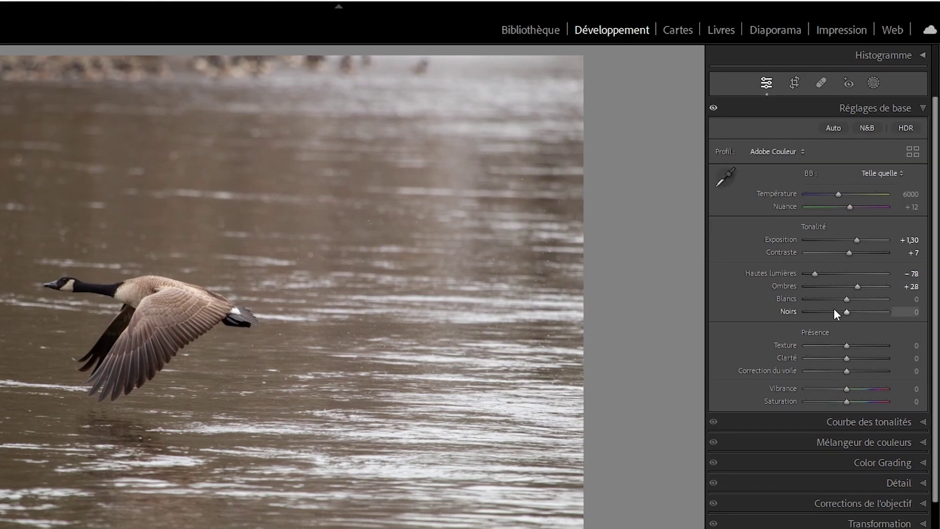
# In the Basic panel, set Whites +31, Blacks −45, Vibrance +15 and Saturation +2
pyautogui.moveTo(849, 297); pyautogui.dragTo(861, 298)
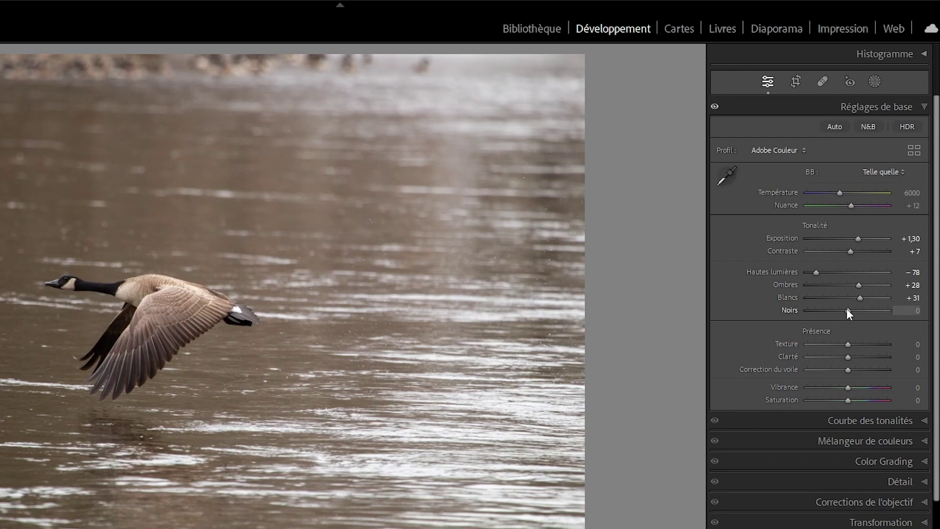
pyautogui.moveTo(844, 307); pyautogui.dragTo(829, 314)
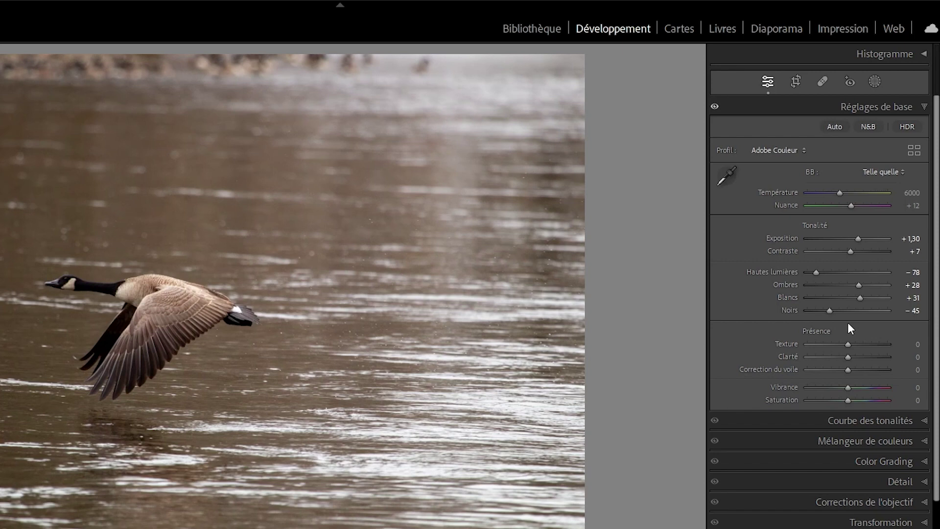
pyautogui.moveTo(848, 386); pyautogui.dragTo(852, 387)
pyautogui.moveTo(852, 389); pyautogui.dragTo(853, 390)
pyautogui.moveTo(848, 400); pyautogui.dragTo(847, 404)
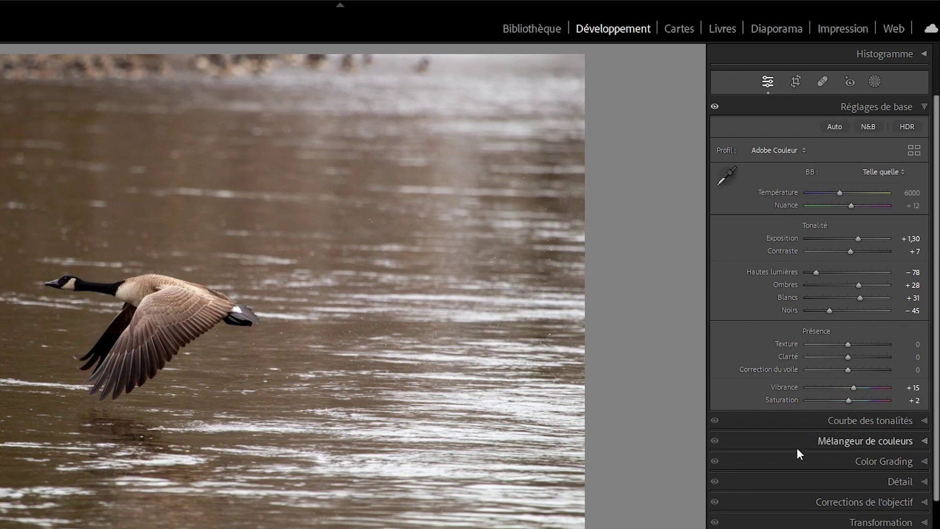
# Enable chromatic aberration removal and the Canon lens profile correction in Lens Corrections
pyautogui.click(845, 502)
pyautogui.click(718, 246)
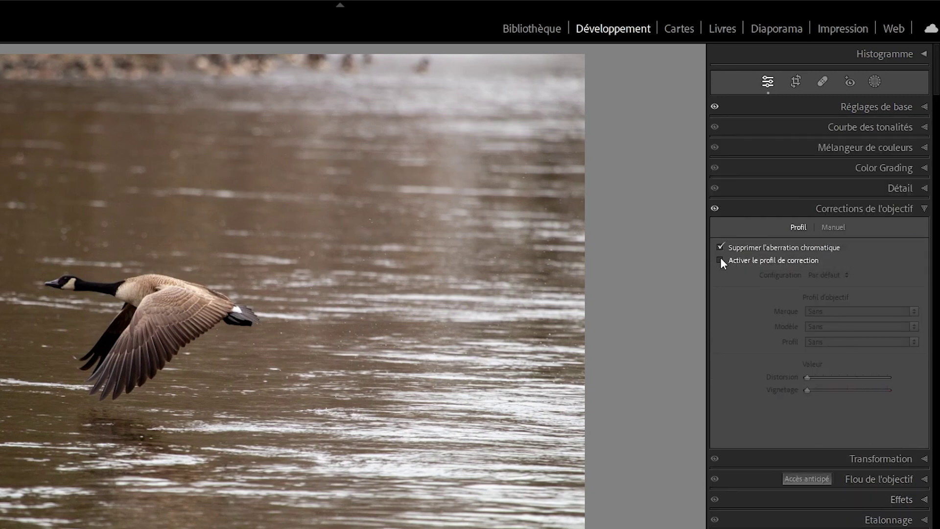
pyautogui.click(720, 260)
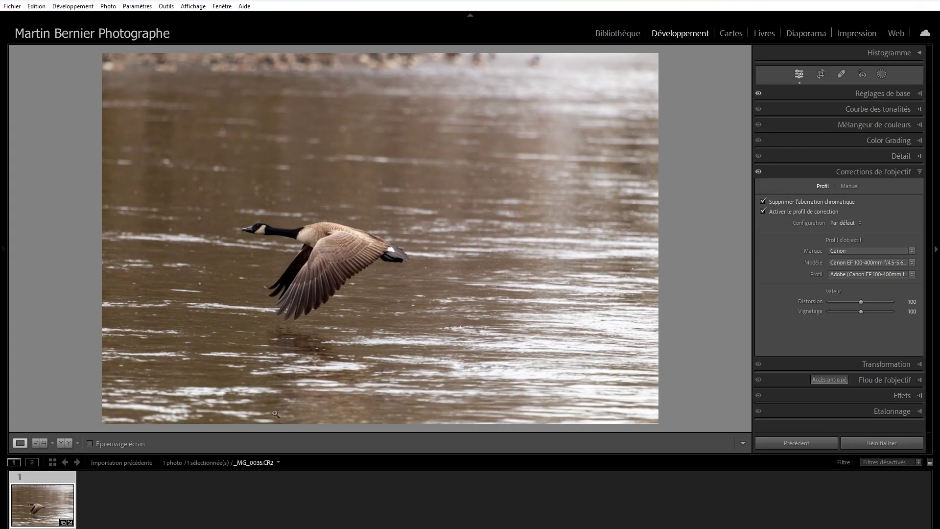
# Send an edited copy with Lightroom adjustments to ON1 NoNoise AI 2024
pyautogui.click(108, 6)
pyautogui.moveTo(134, 59)
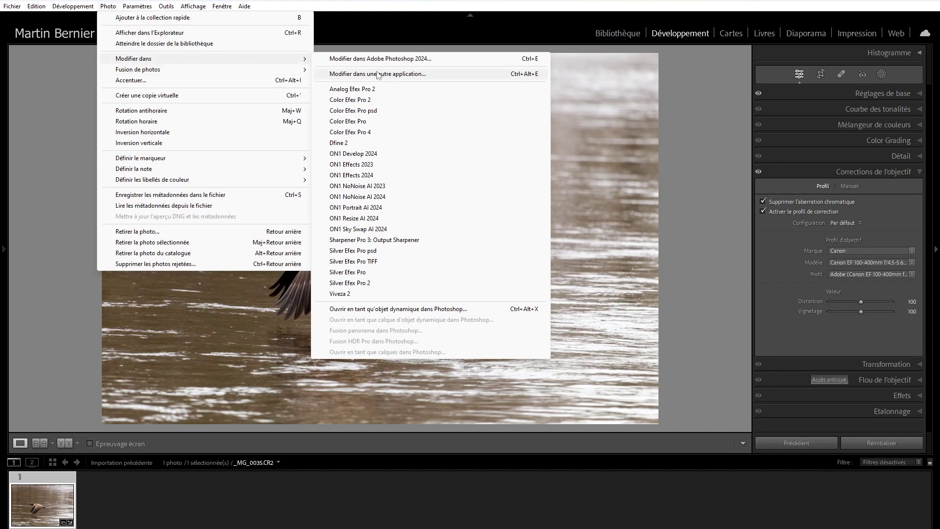
pyautogui.click(364, 198)
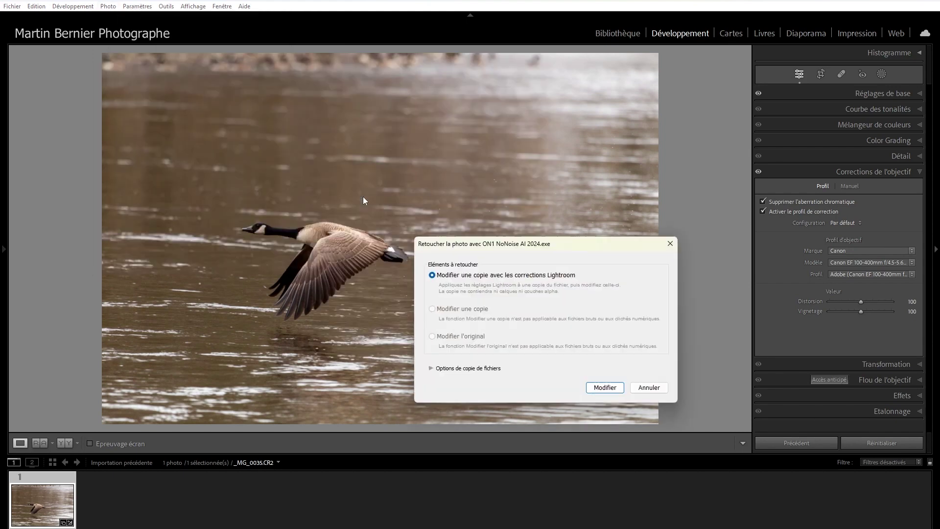
pyautogui.click(604, 387)
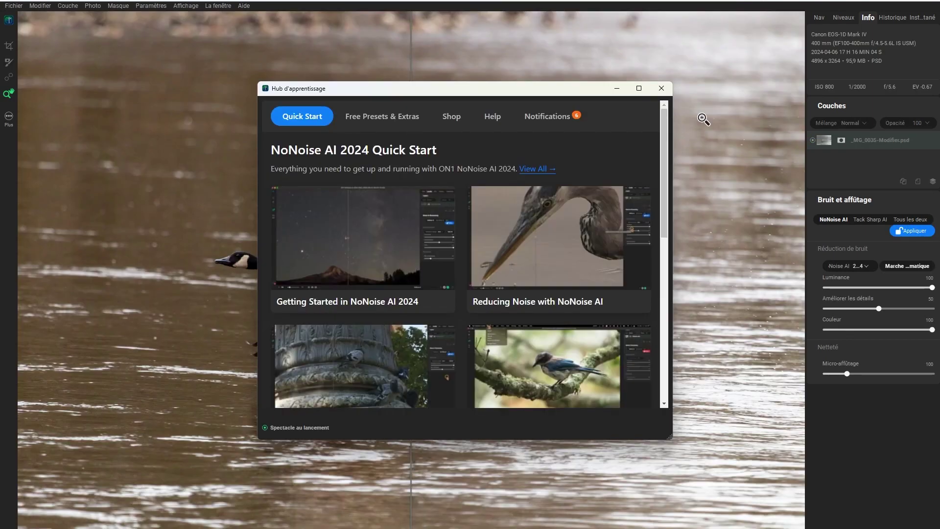
# Dismiss the Learning Hub, inspect the denoised goose up close, and switch to Tack Sharp AI
pyautogui.click(661, 88)
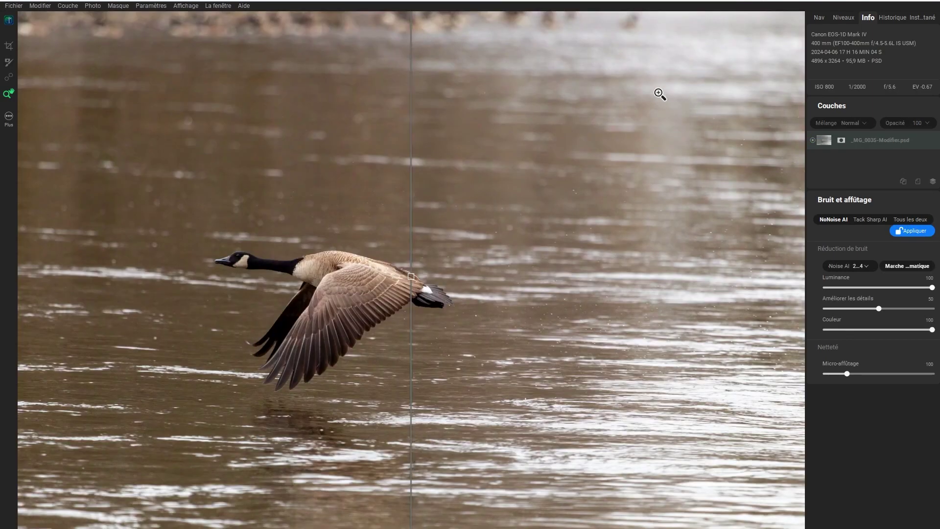
pyautogui.click(336, 307)
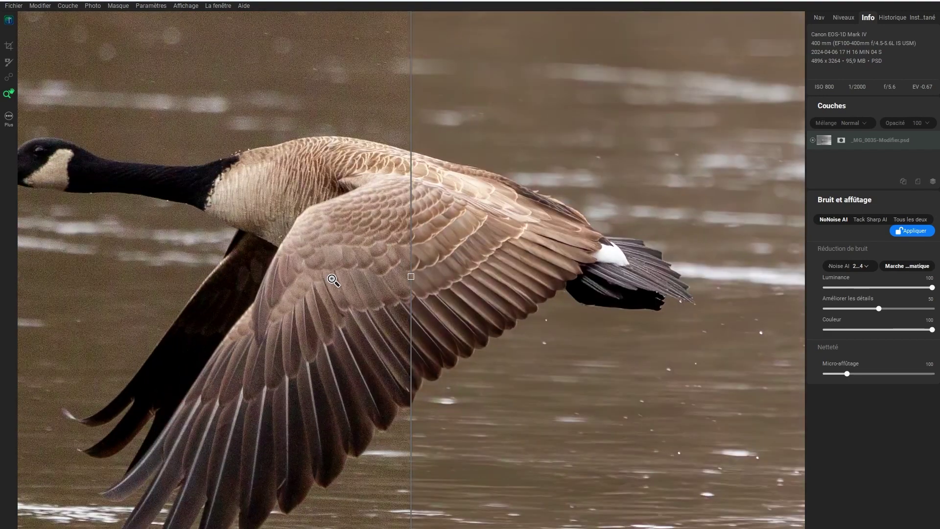
pyautogui.keyDown('alt'); pyautogui.click(333, 279); pyautogui.keyUp('alt')
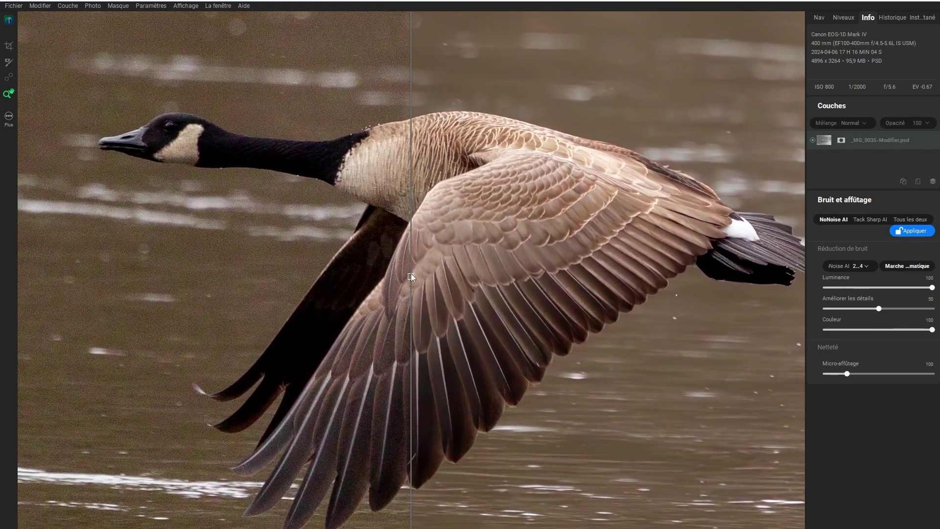
pyautogui.moveTo(411, 277)
pyautogui.mouseDown()
pyautogui.moveTo(69, 276)
pyautogui.moveTo(749, 276)
pyautogui.moveTo(86, 272)
pyautogui.moveTo(503, 276)
pyautogui.mouseUp()
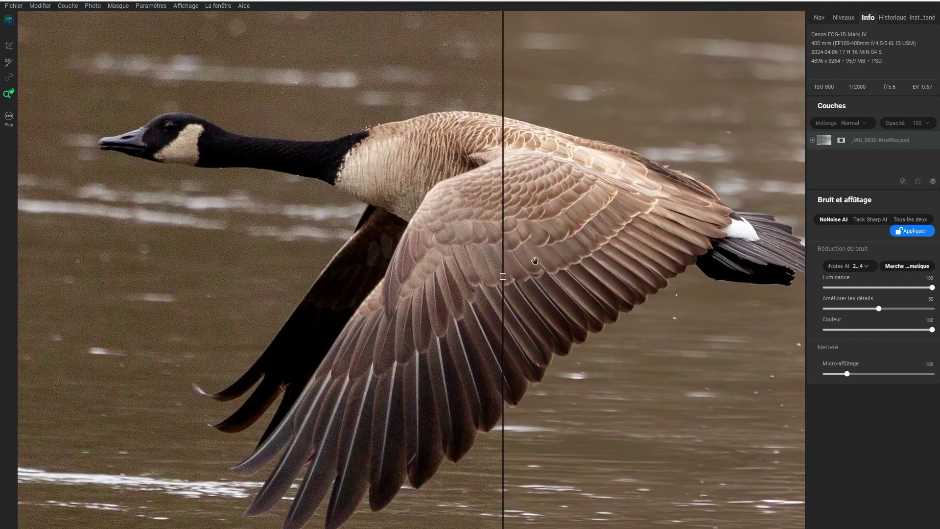
pyautogui.click(874, 221)
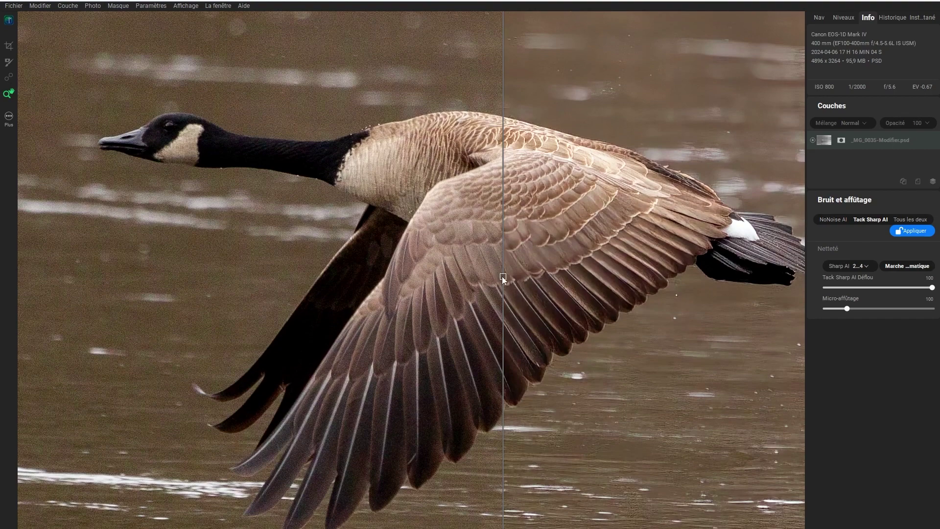
# Apply 'Tous les deux' noise reduction plus sharpening after a before/after check, and save to Lightroom
pyautogui.moveTo(501, 276)
pyautogui.mouseDown()
pyautogui.moveTo(266, 277)
pyautogui.moveTo(452, 283)
pyautogui.mouseUp()
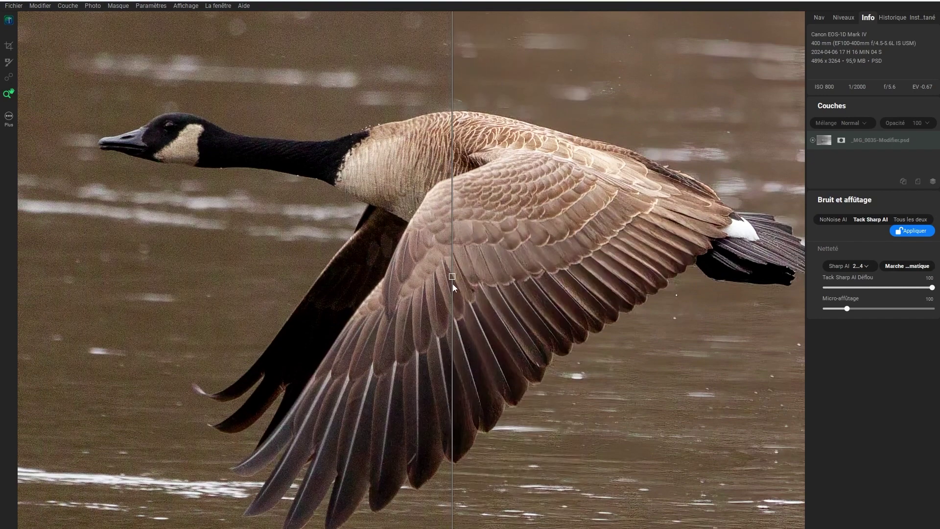
pyautogui.click(916, 219)
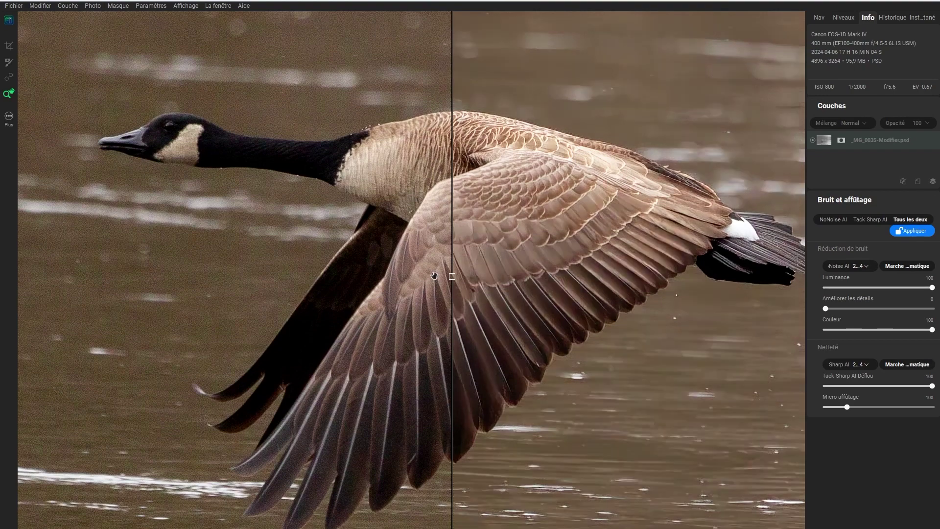
pyautogui.moveTo(450, 277); pyautogui.dragTo(48, 277)
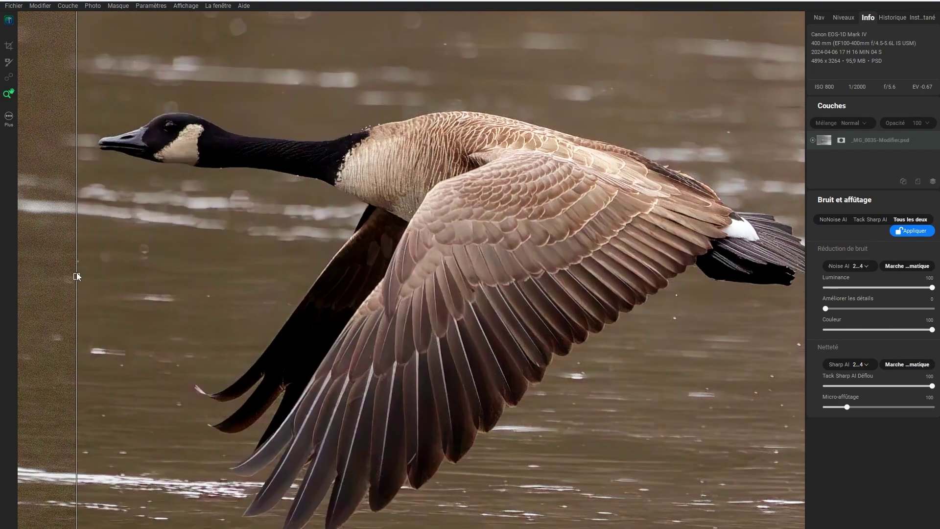
pyautogui.moveTo(49, 279)
pyautogui.mouseDown()
pyautogui.moveTo(710, 280)
pyautogui.moveTo(100, 284)
pyautogui.moveTo(459, 276)
pyautogui.mouseUp()
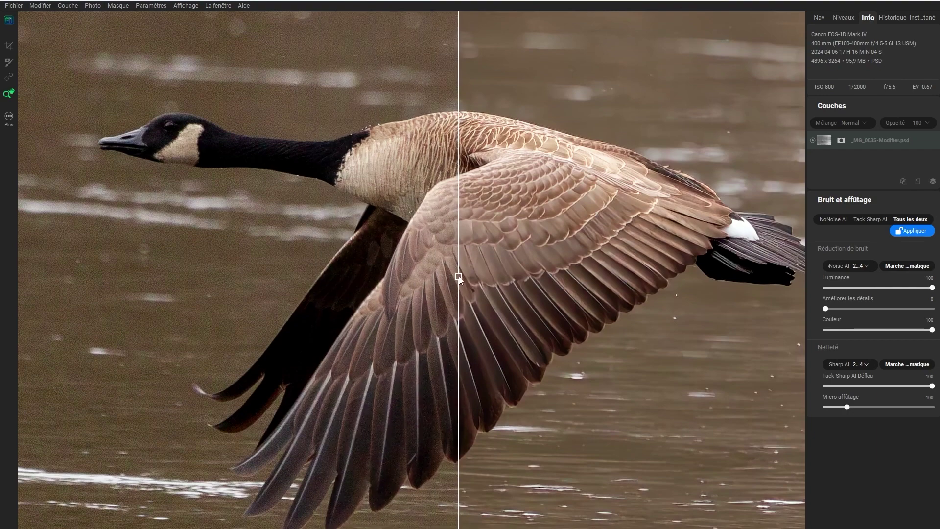
pyautogui.click(912, 230)
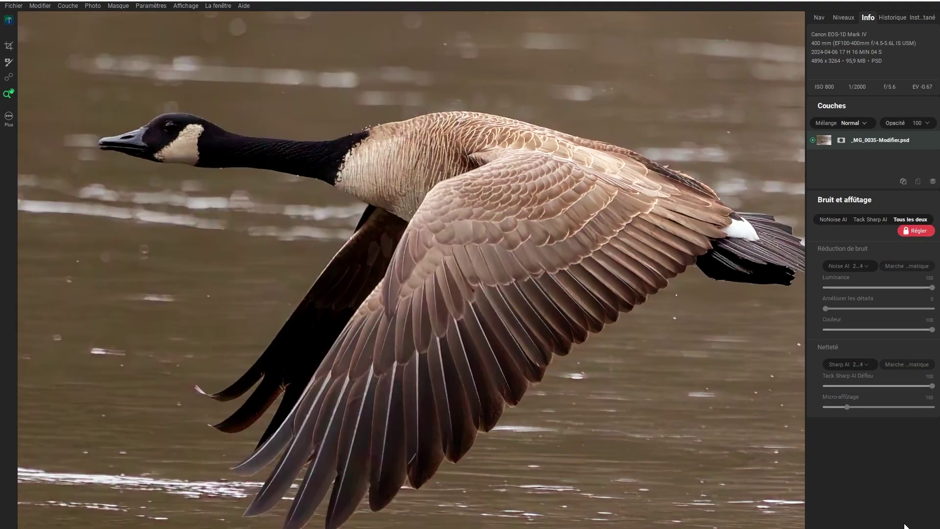
pyautogui.hotkey('ctrl', 's')
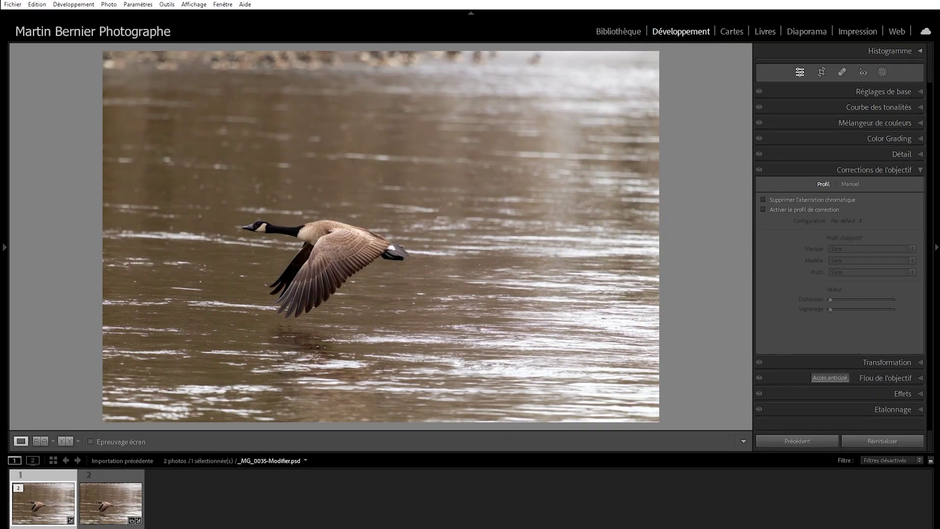
# Compare the original CR2 with the _MG_0035-Modifier.psd copy, ending with the PSD selected
pyautogui.click(108, 503)
pyautogui.click(55, 503)
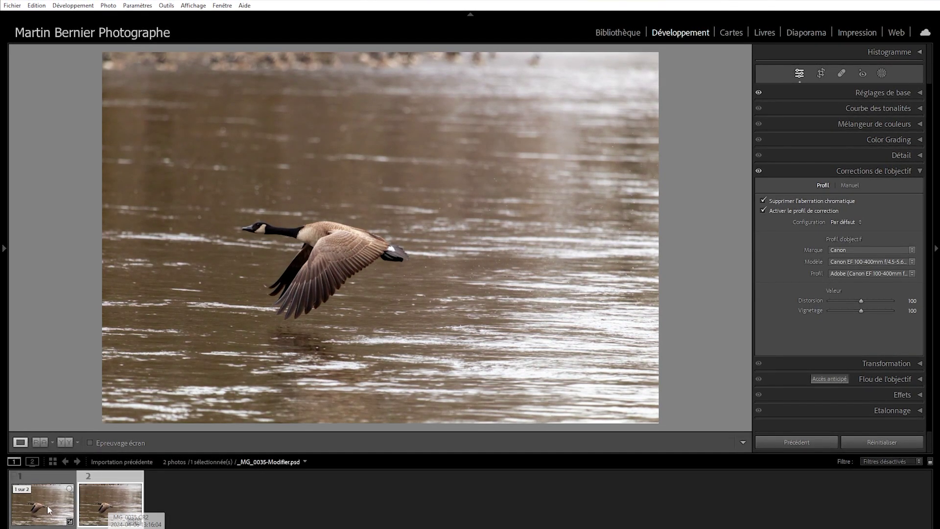
pyautogui.click(105, 507)
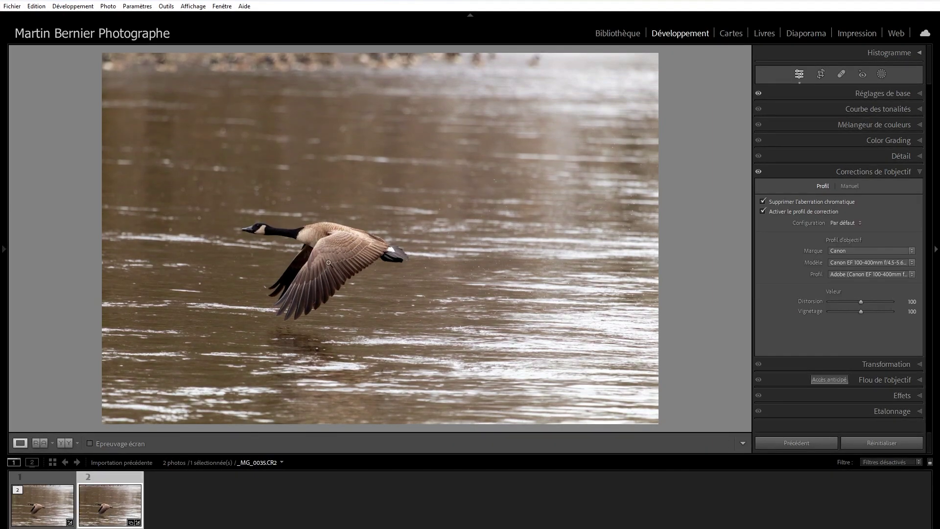
pyautogui.click(327, 262)
pyautogui.click(328, 262)
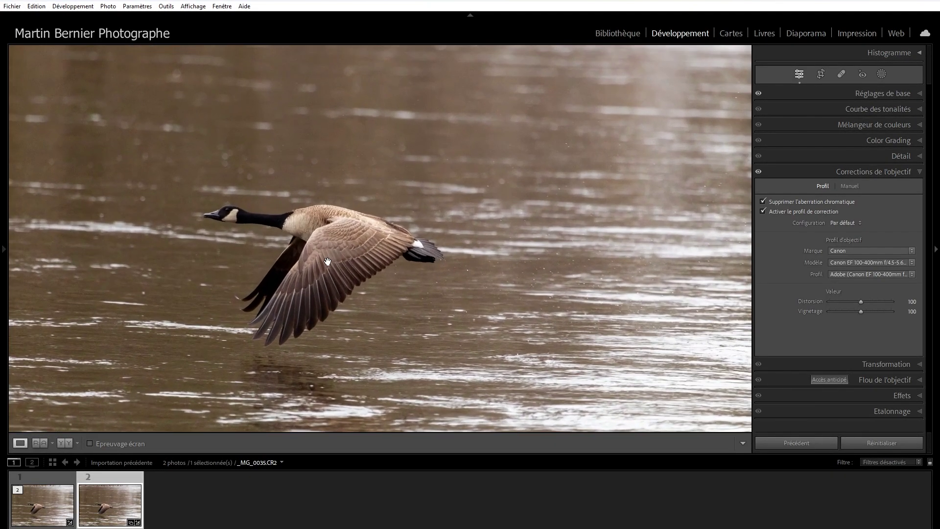
pyautogui.click(43, 512)
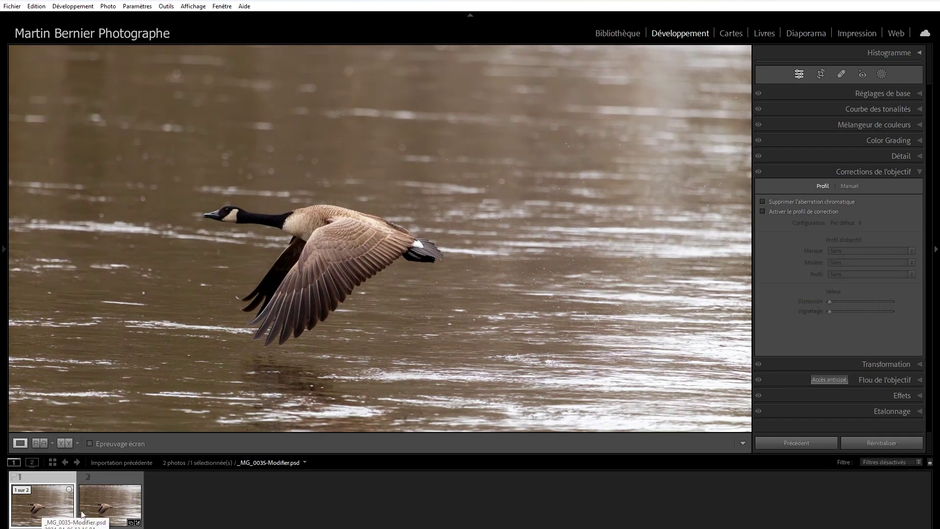
pyautogui.click(104, 512)
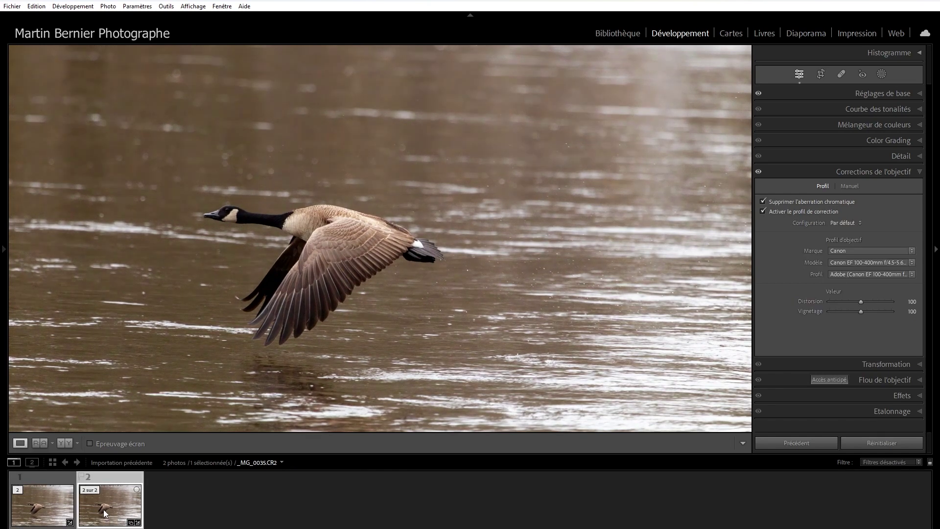
pyautogui.click(37, 506)
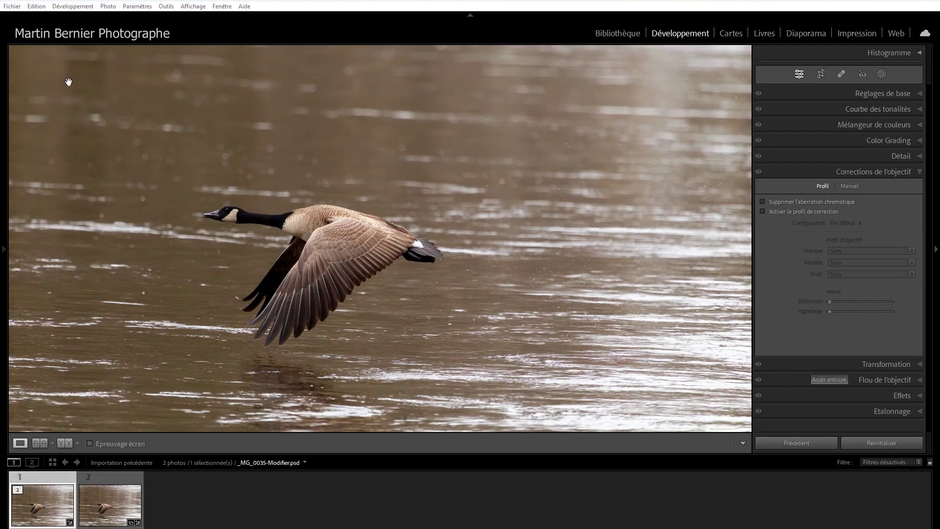
pyautogui.click(13, 7)
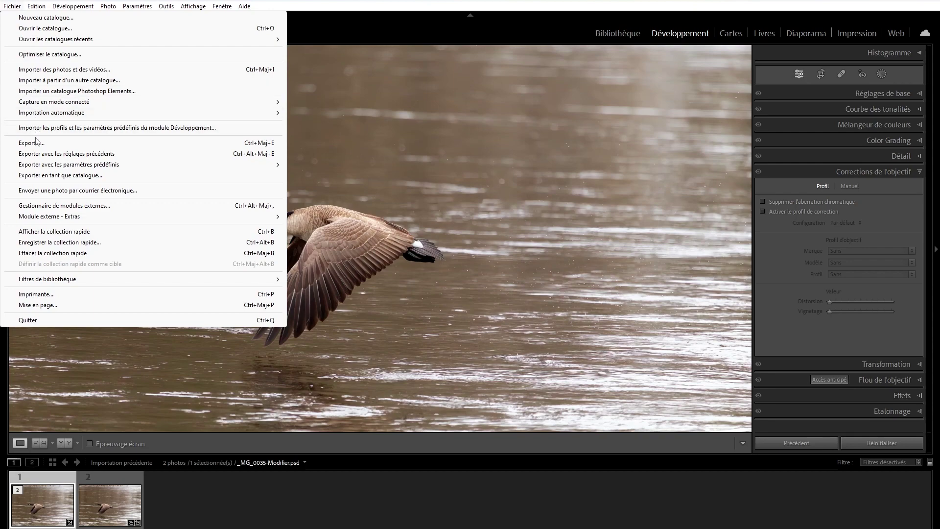
# Export the PSD to Photoshop 2024 under a unique name, _MG_0035-Modifier-3.psd
pyautogui.click(31, 143)
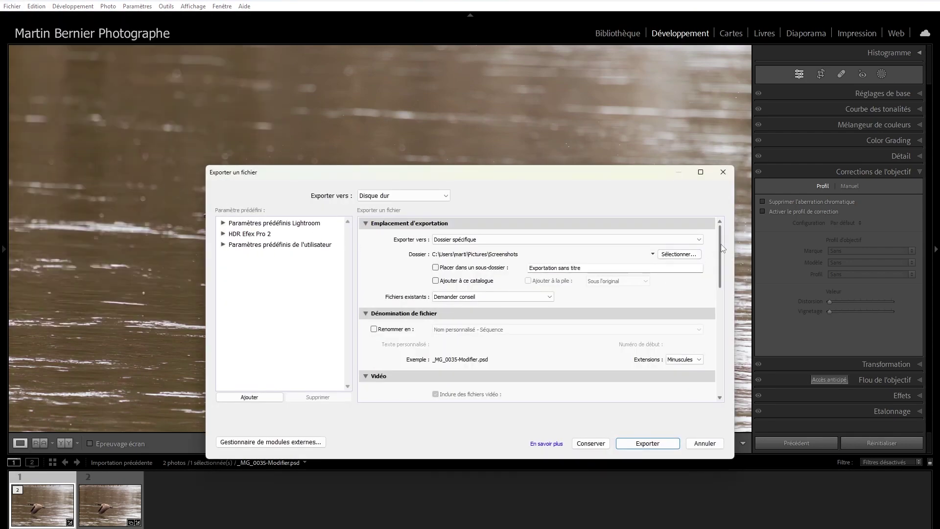
pyautogui.moveTo(720, 244); pyautogui.dragTo(724, 265)
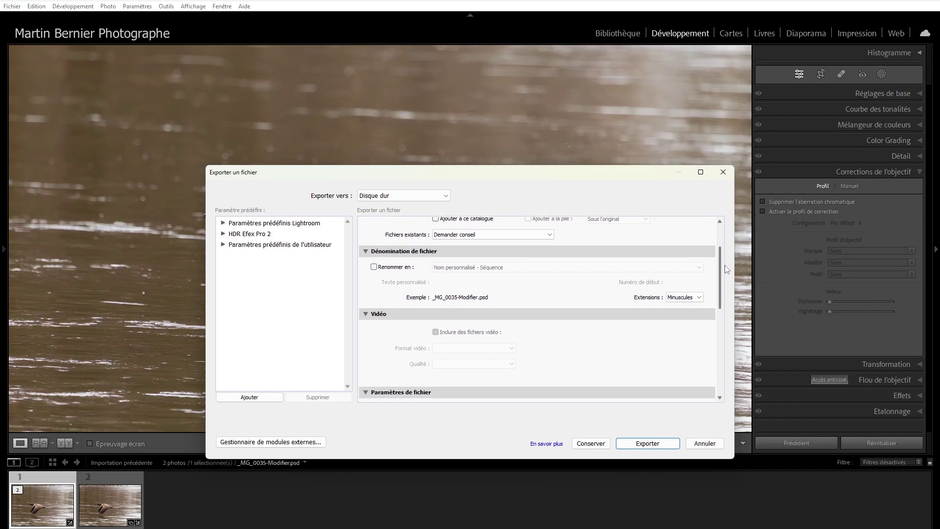
pyautogui.moveTo(725, 265); pyautogui.dragTo(723, 355)
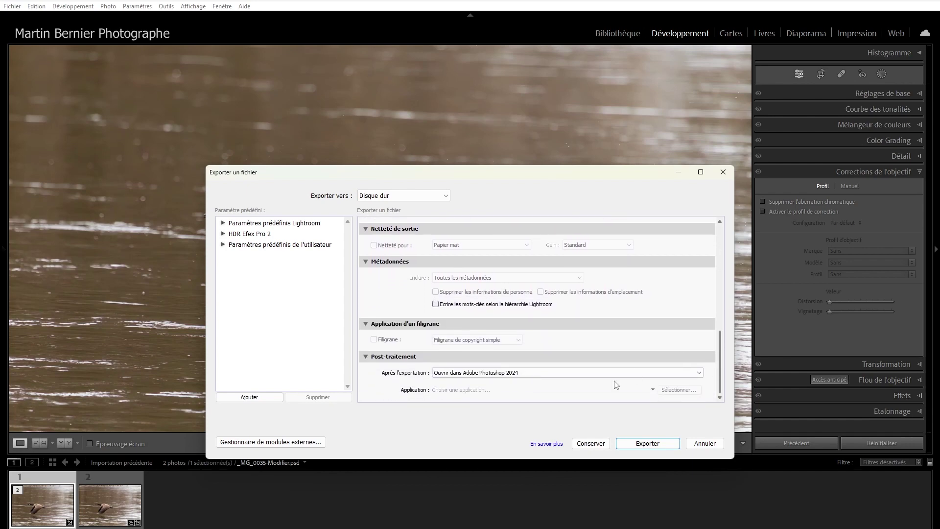
pyautogui.click(630, 444)
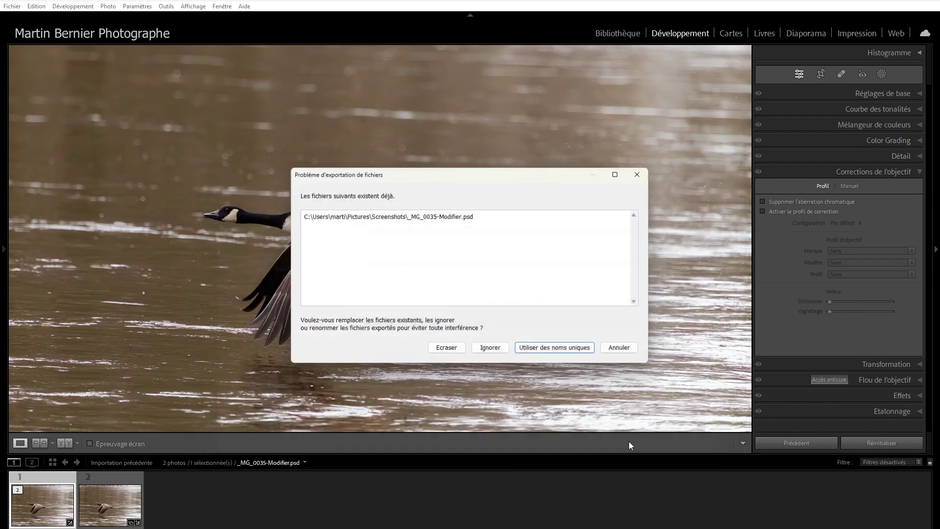
pyautogui.click(536, 348)
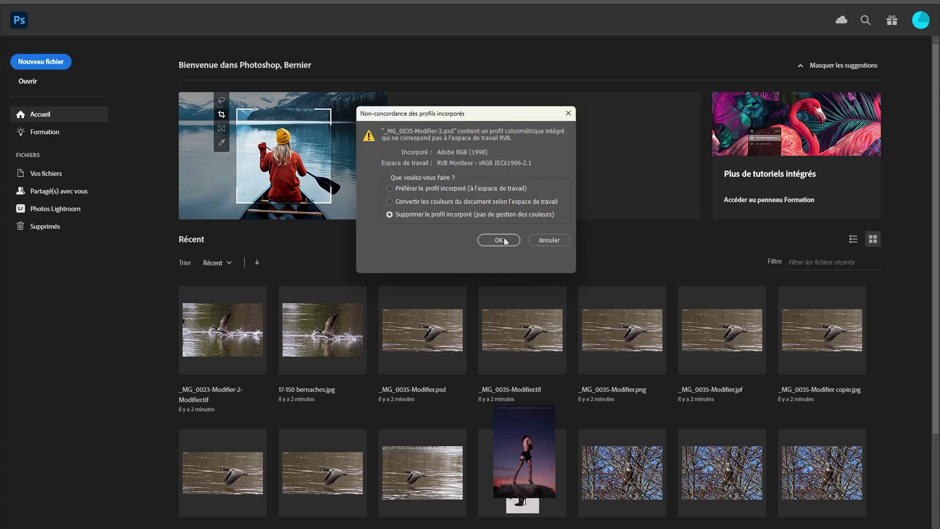
# Open the photo in Photoshop with its embedded profile discarded, close History, and select Crop
pyautogui.click(501, 237)
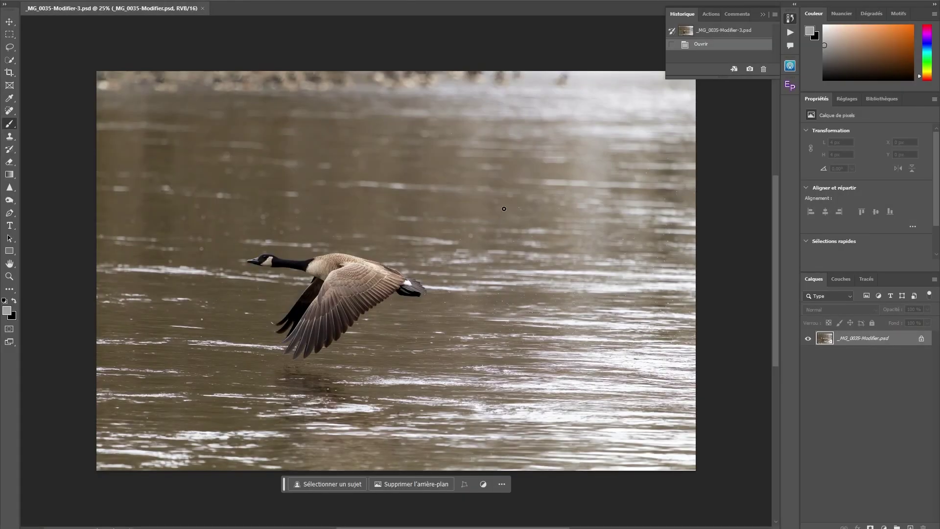
pyautogui.click(790, 19)
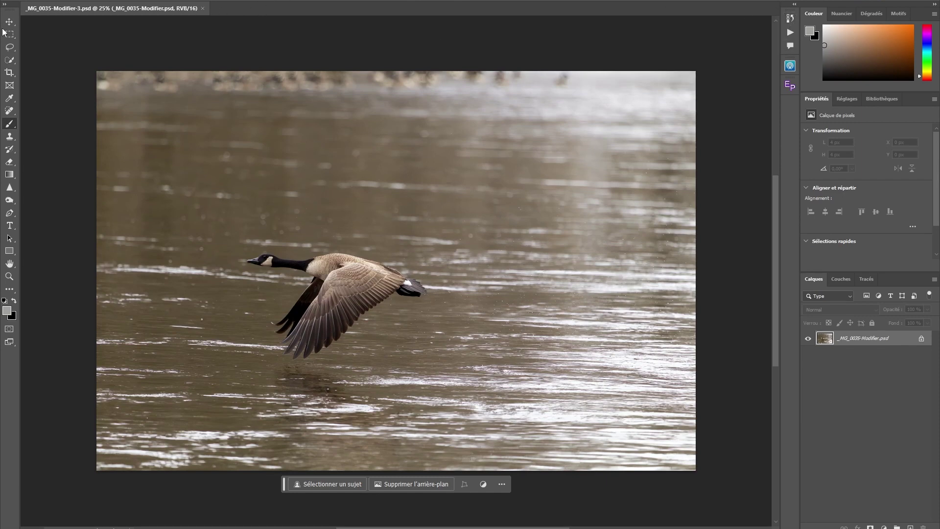
pyautogui.click(10, 74)
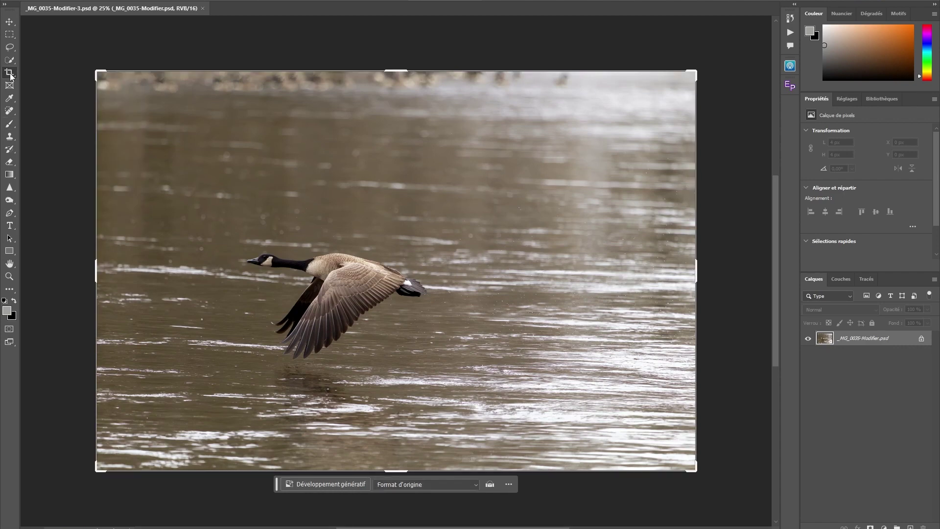
# Crop to about 3030 × 2020 px around the flying goose at the original aspect ratio
pyautogui.moveTo(695, 270)
pyautogui.mouseDown()
pyautogui.moveTo(644, 275)
pyautogui.moveTo(606, 265)
pyautogui.mouseUp()
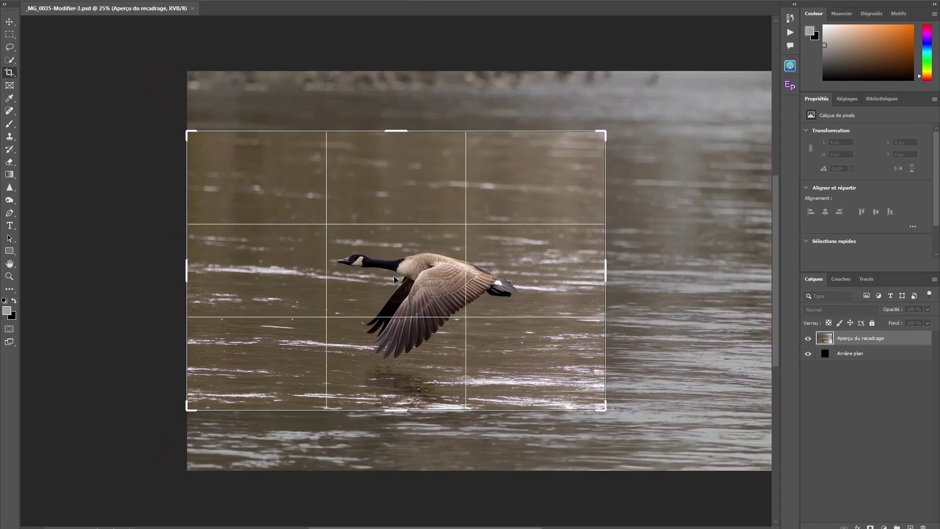
pyautogui.moveTo(394, 275); pyautogui.dragTo(393, 270)
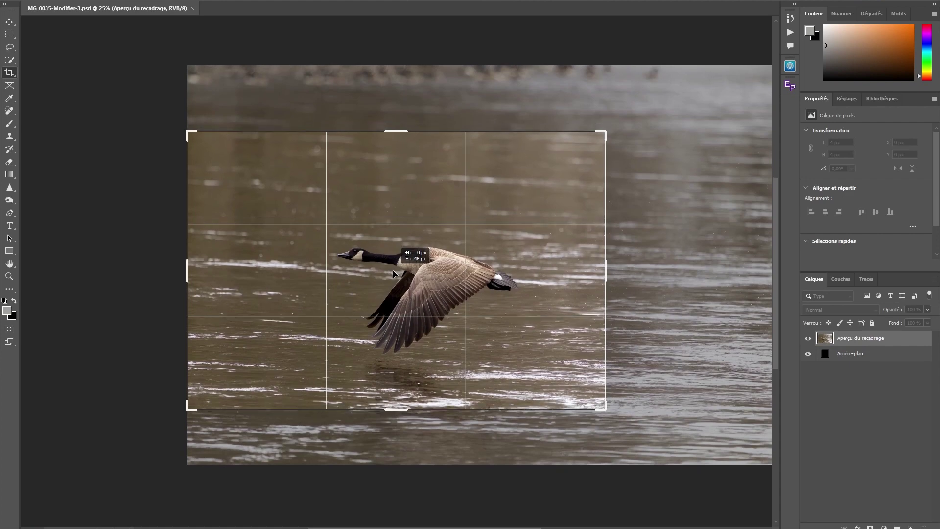
pyautogui.moveTo(393, 269); pyautogui.dragTo(393, 269)
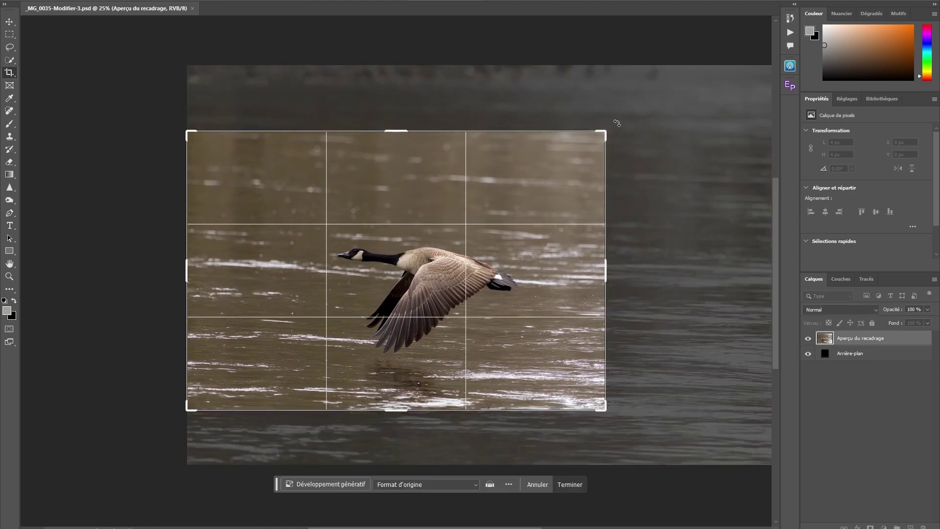
pyautogui.moveTo(606, 135); pyautogui.dragTo(580, 152)
pyautogui.moveTo(382, 276); pyautogui.dragTo(359, 280)
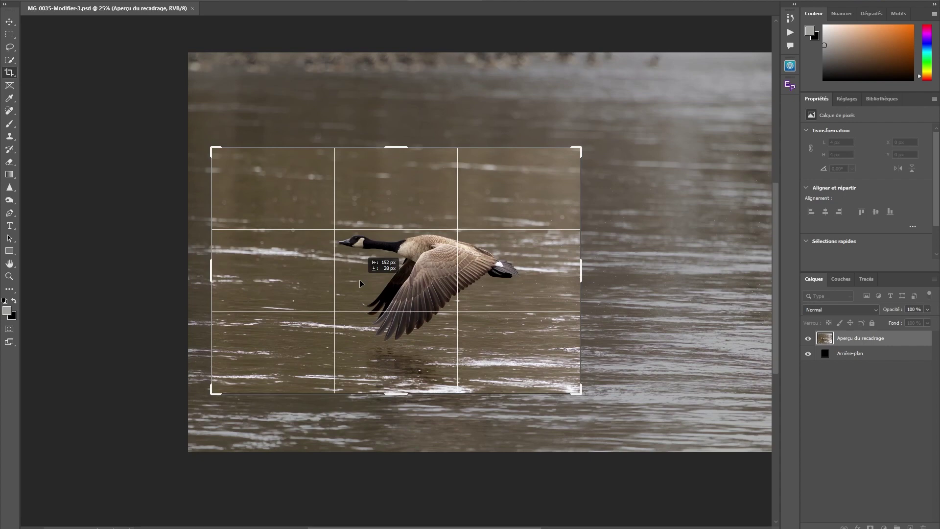
pyautogui.moveTo(359, 283); pyautogui.dragTo(359, 282)
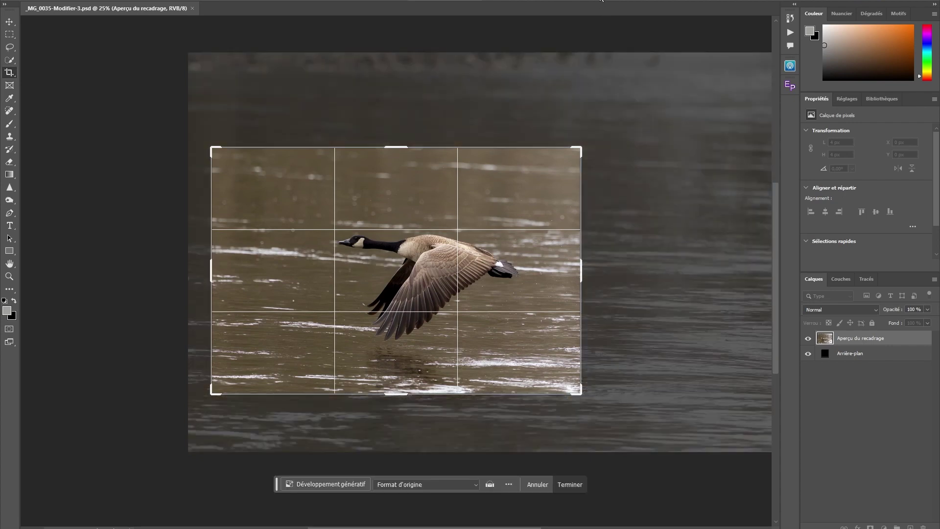
pyautogui.click(601, 1)
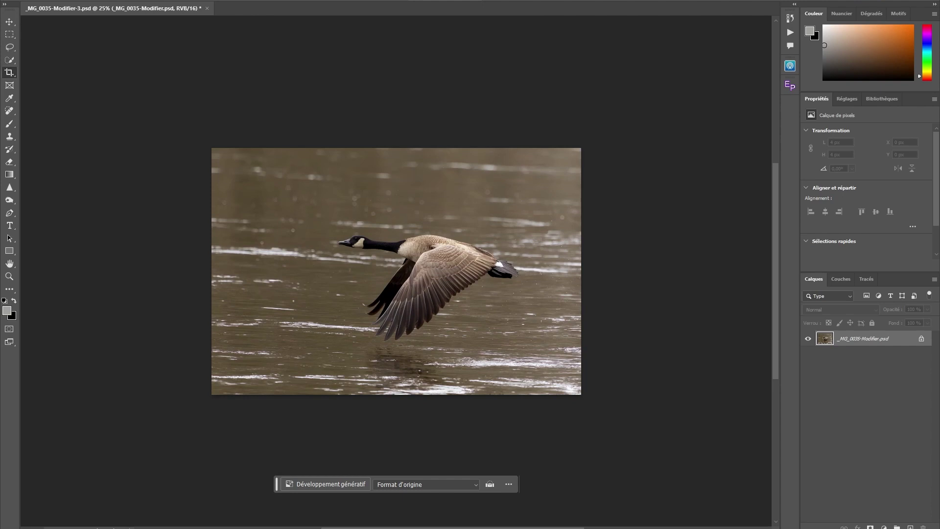
pyautogui.click(73, 0)
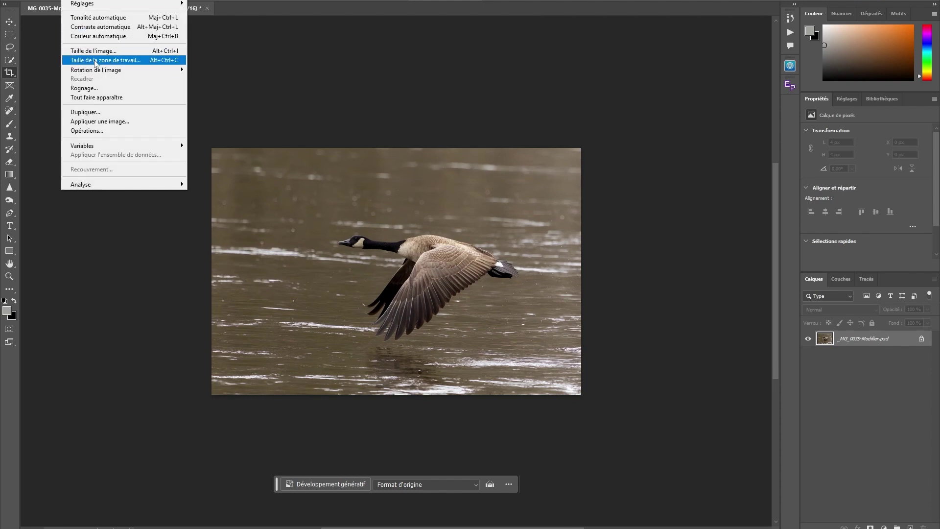
# Widen the canvas from 3019 to 4000 px, anchored middle-right, so black space is added on the left
pyautogui.click(98, 60)
pyautogui.click(468, 211)
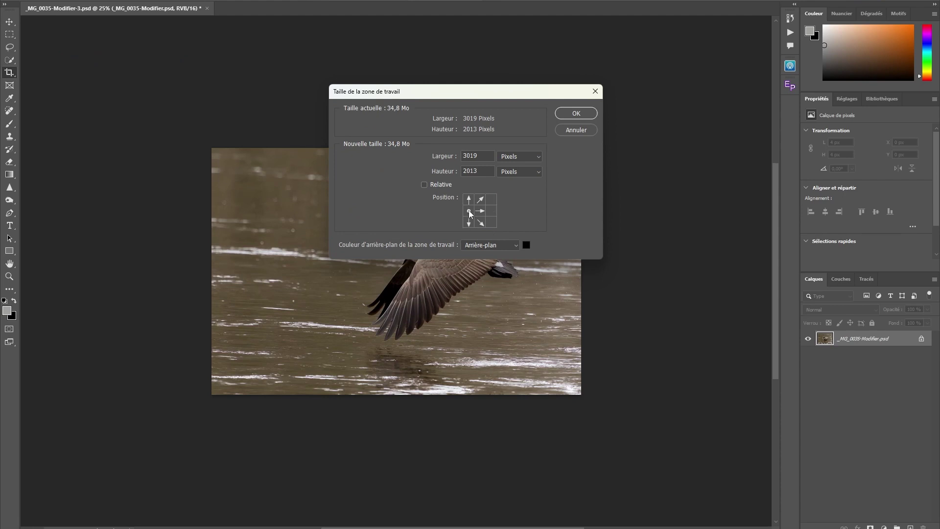
pyautogui.click(491, 211)
pyautogui.moveTo(482, 156); pyautogui.dragTo(460, 155)
pyautogui.write('4000')
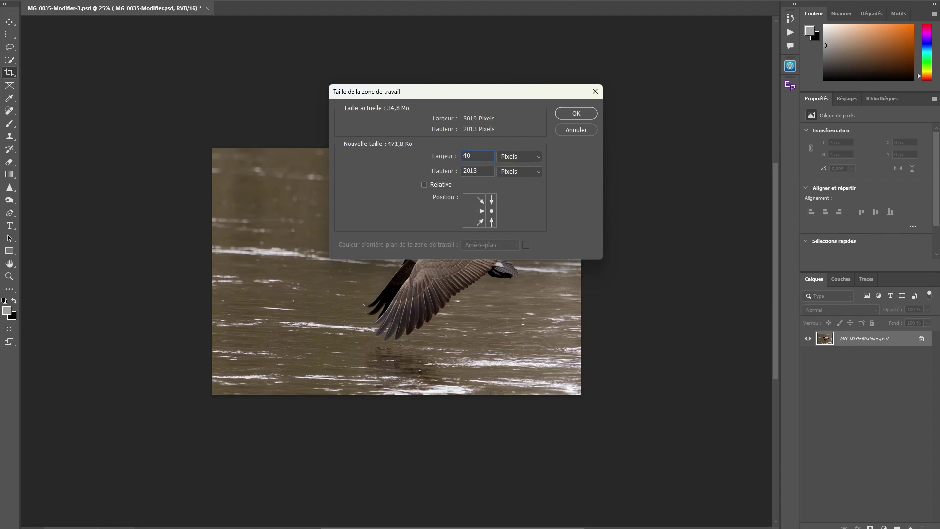
pyautogui.click(571, 114)
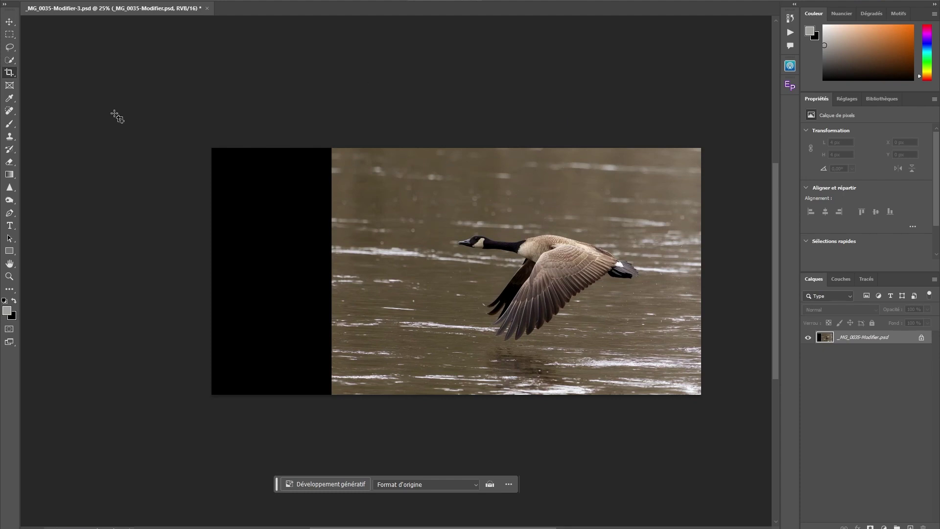
pyautogui.click(10, 35)
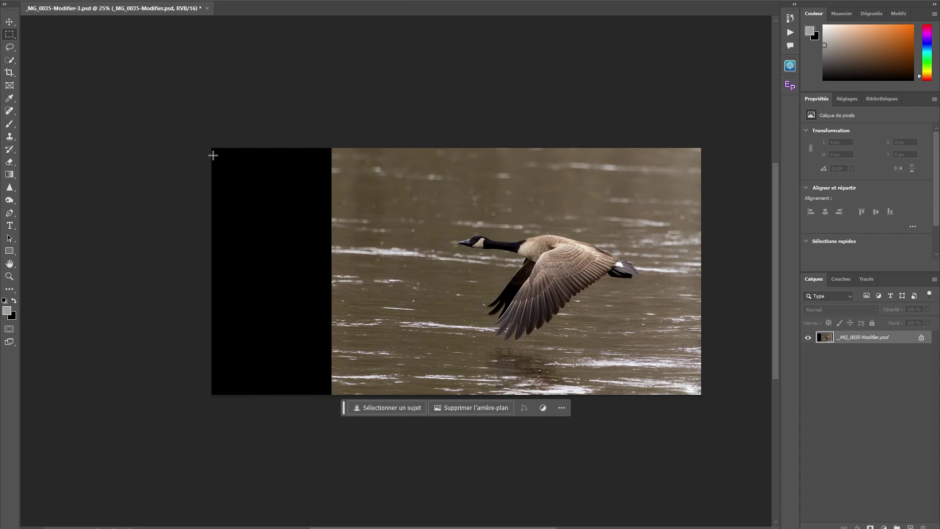
# Select the black left strip plus some water and generate a fill for it
pyautogui.moveTo(186, 134); pyautogui.dragTo(345, 296)
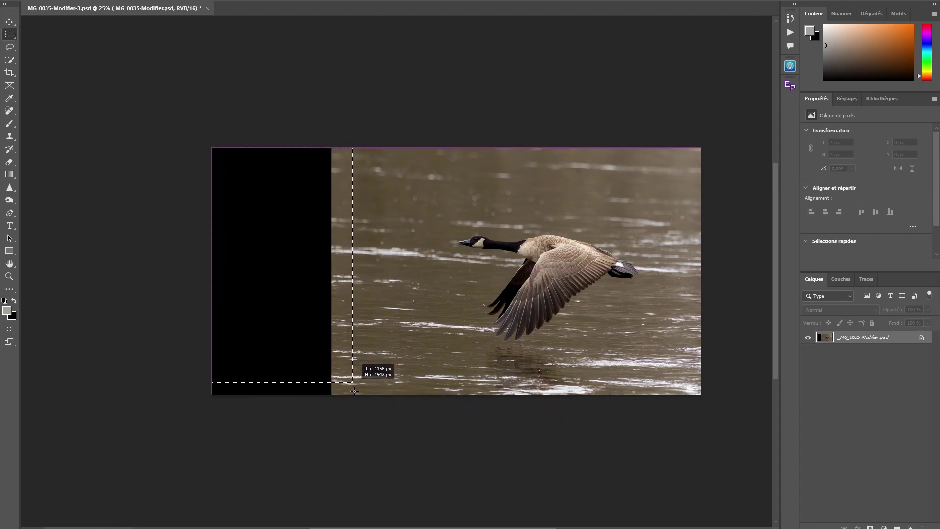
pyautogui.moveTo(344, 295); pyautogui.dragTo(371, 417)
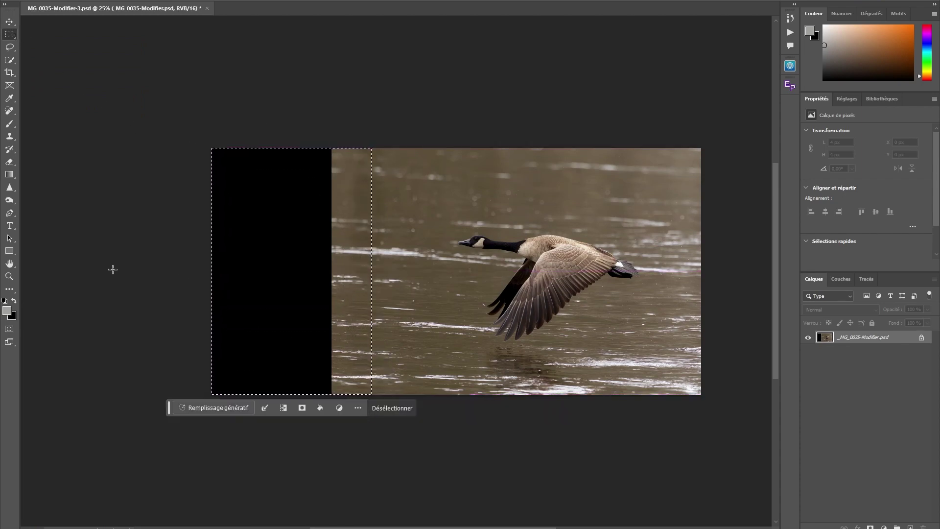
pyautogui.click(206, 409)
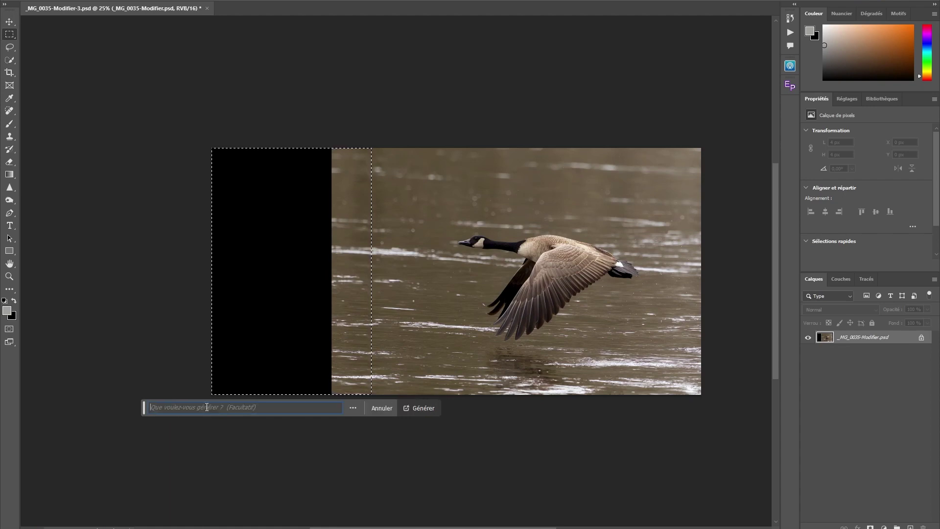
pyautogui.click(424, 409)
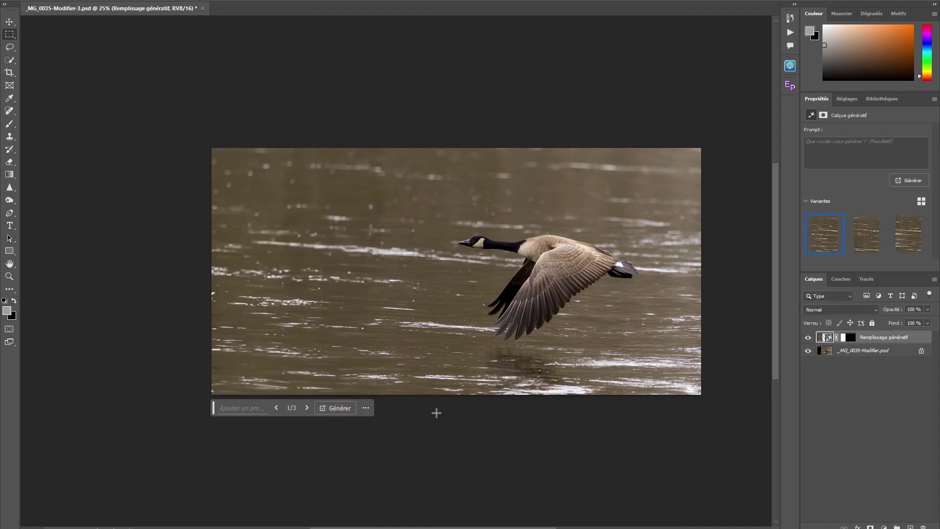
pyautogui.moveTo(866, 233)
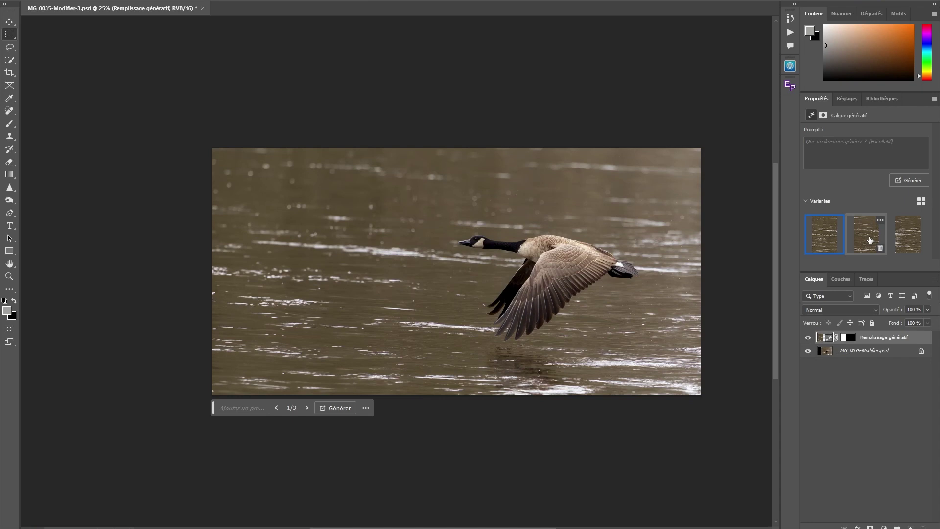
# Compare the three generated water variations and keep the second one
pyautogui.click(869, 240)
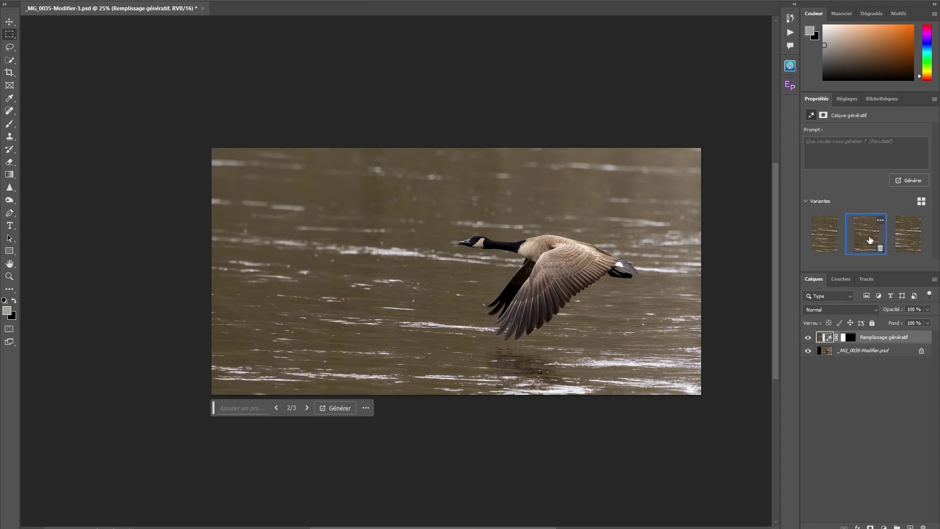
pyautogui.click(908, 233)
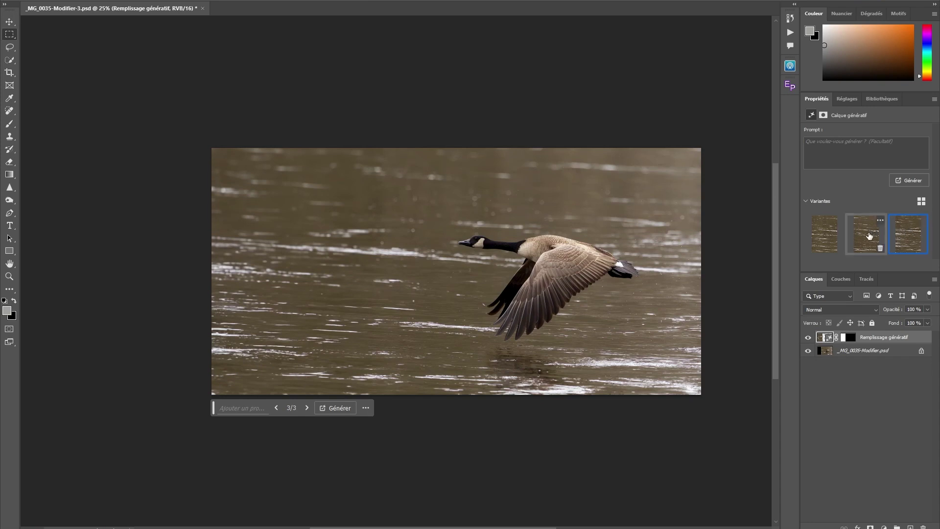
pyautogui.click(868, 235)
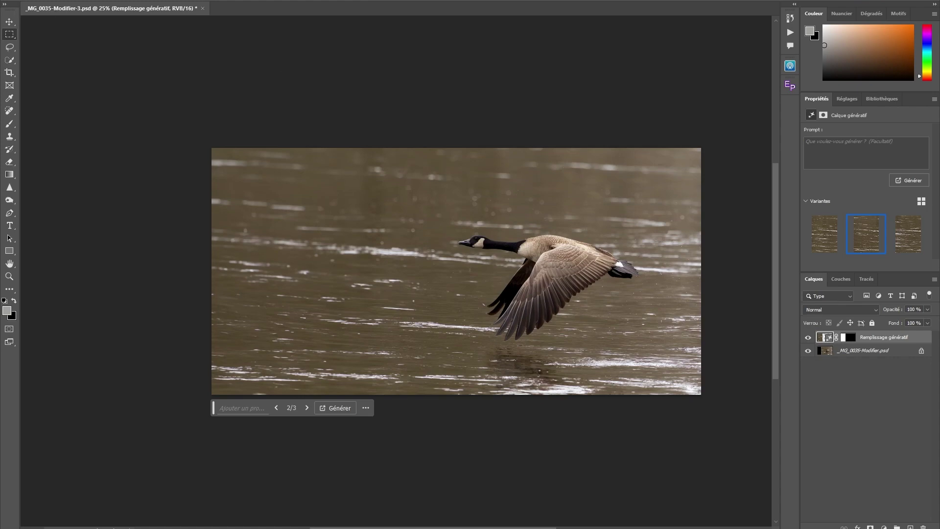
pyautogui.click(95, 0)
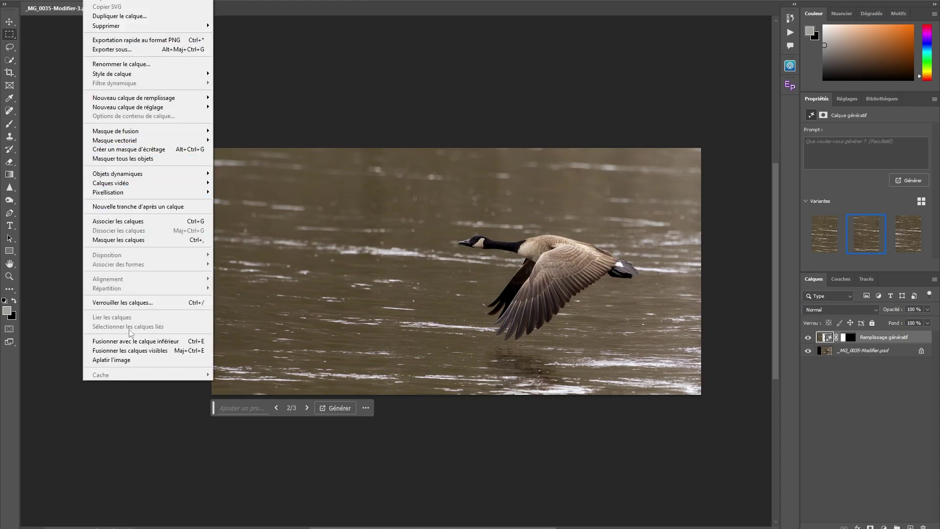
# Duplicate the background layer
pyautogui.click(117, 359)
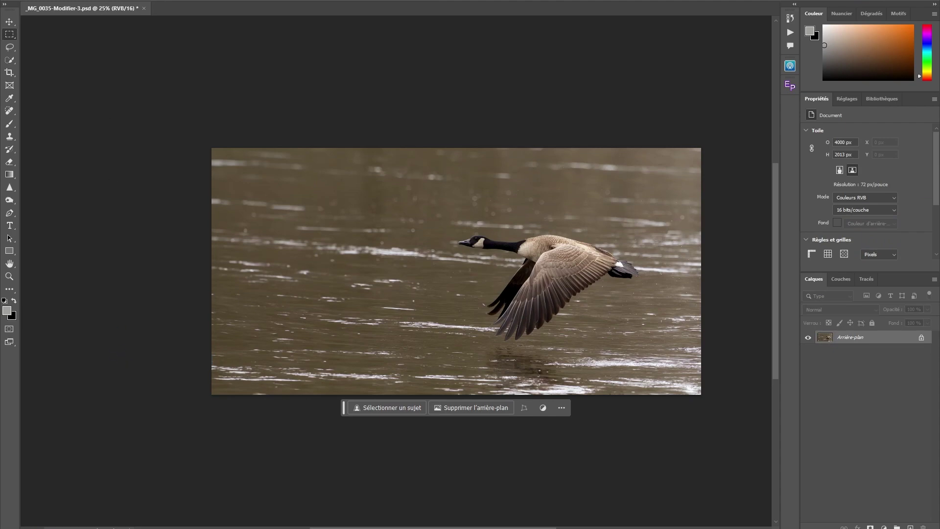
pyautogui.click(96, 0)
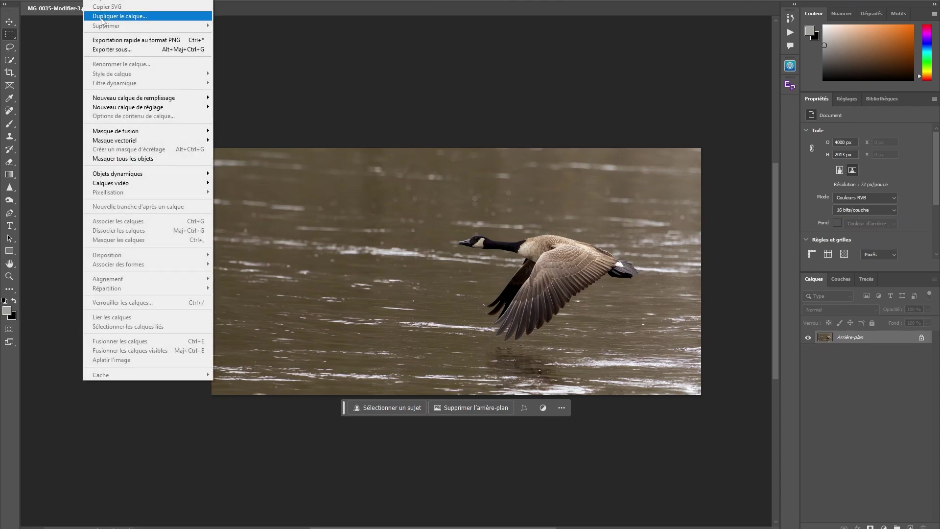
pyautogui.click(101, 17)
pyautogui.press('Return')
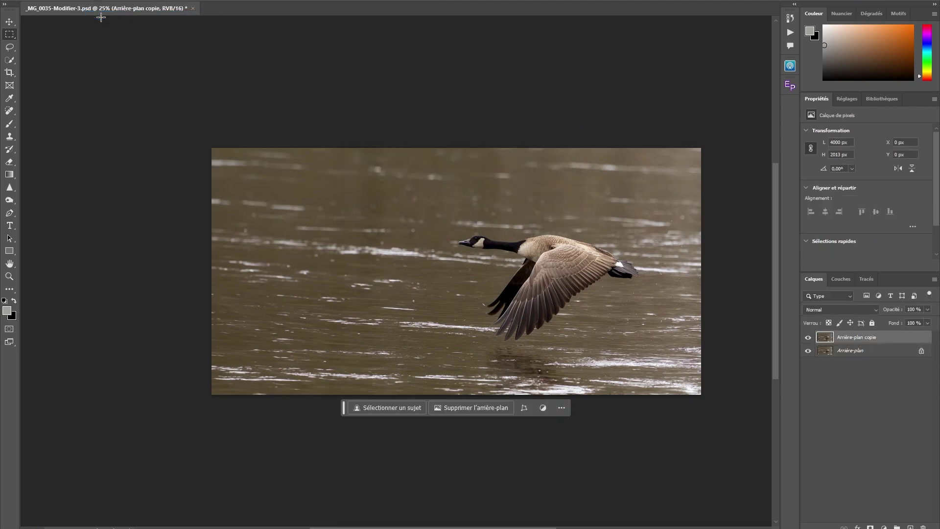
pyautogui.hotkey('ctrl', '+')
# Select the goose as subject, then invert the selection to the surrounding water
pyautogui.click(395, 449)
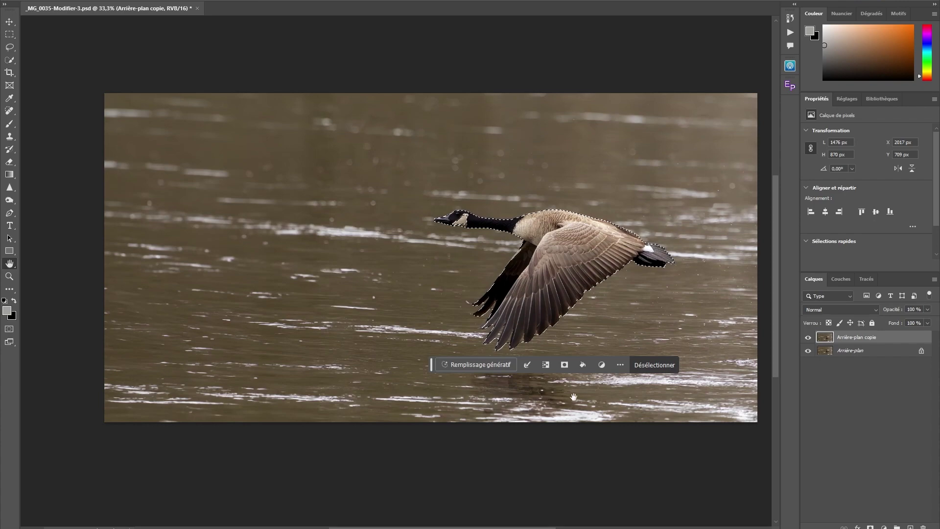
pyautogui.click(546, 365)
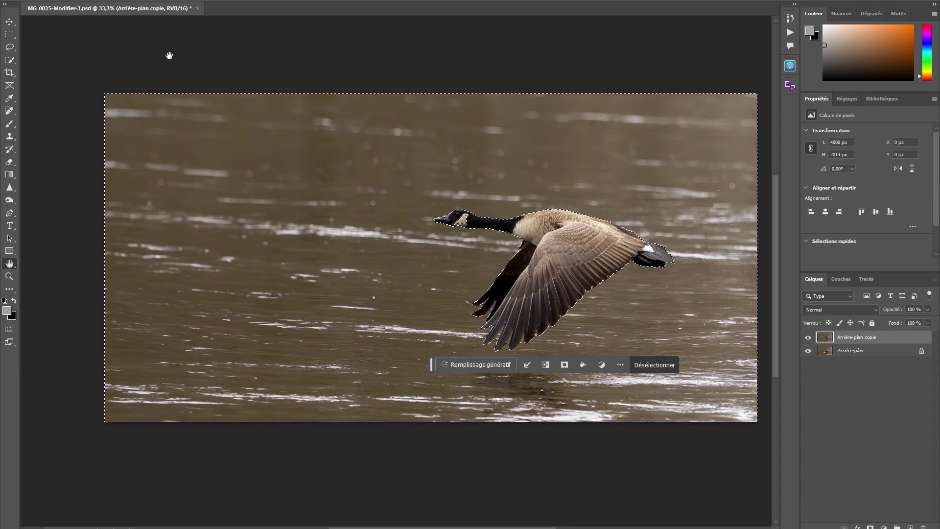
pyautogui.click(172, 0)
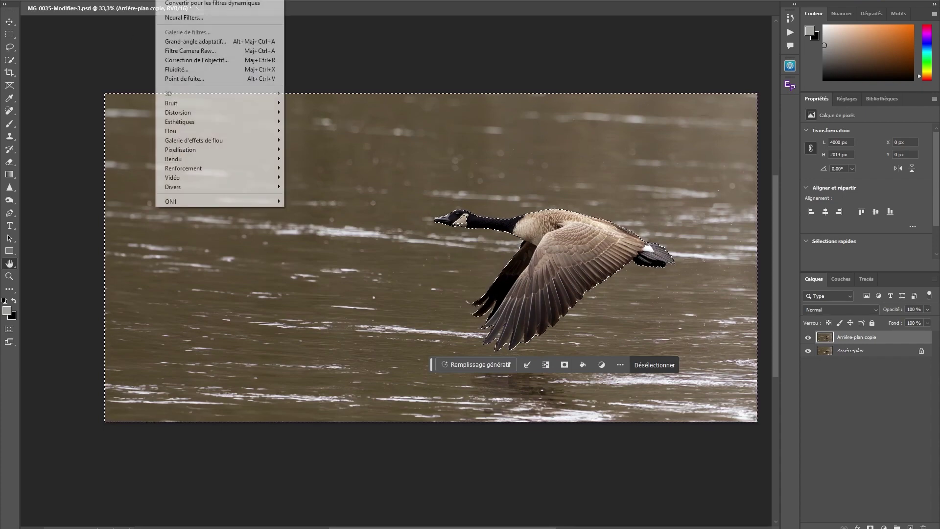
# Apply a horizontal Motion Blur of 46 pixels to the selected water
pyautogui.moveTo(218, 131)
pyautogui.click(311, 168)
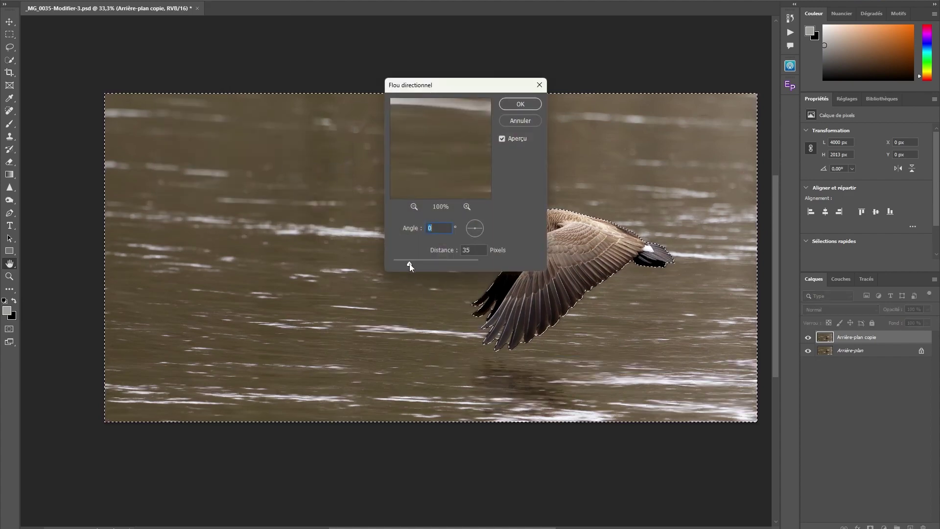
pyautogui.moveTo(409, 263); pyautogui.dragTo(415, 265)
pyautogui.moveTo(416, 264); pyautogui.dragTo(415, 266)
pyautogui.click(513, 104)
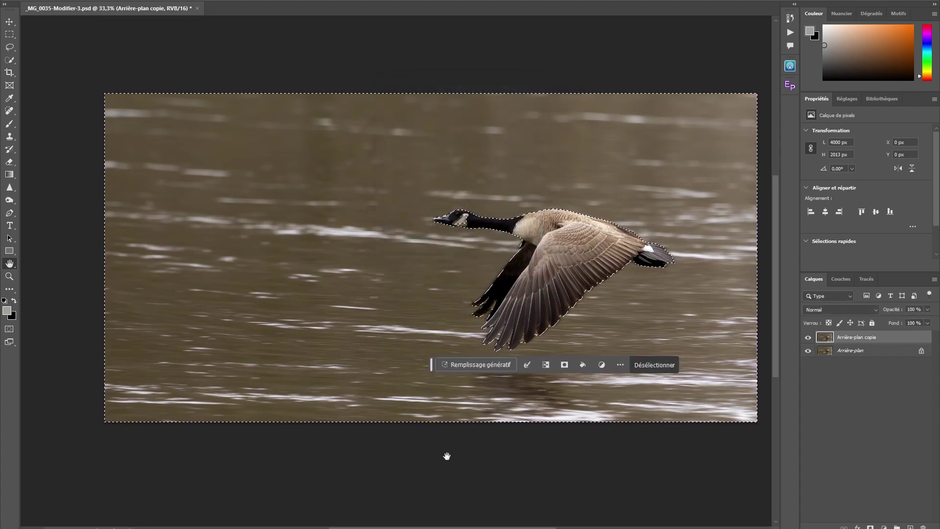
# Deselect and add a layer mask to the blurred copy
pyautogui.moveTo(430, 364); pyautogui.dragTo(365, 468)
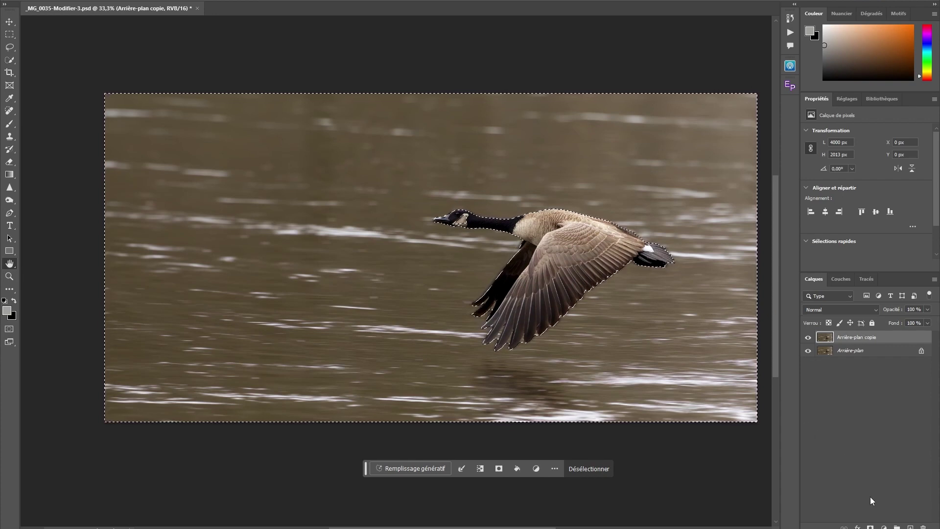
pyautogui.hotkey('ctrl', 'd')
pyautogui.click(870, 527)
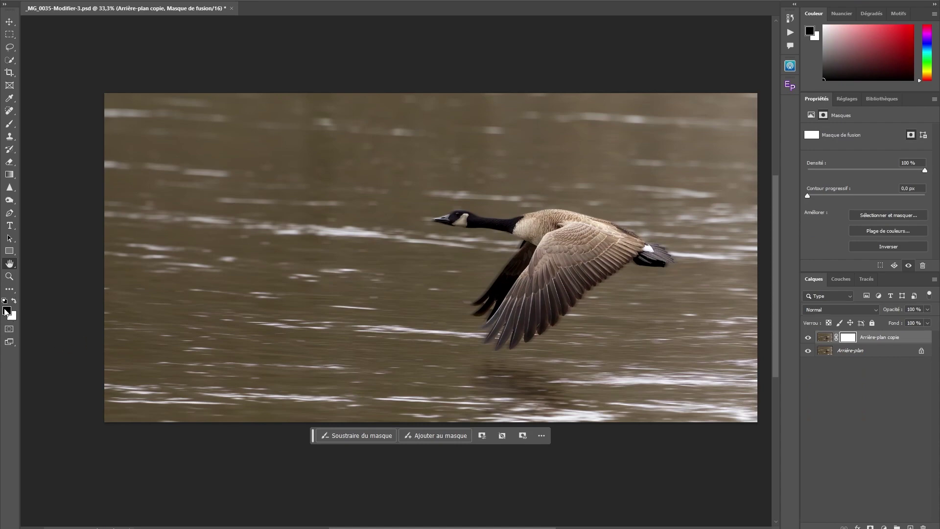
# Paint black on the mask over the goose using a 172 px hard round brush
pyautogui.click(10, 124)
pyautogui.click(15, 301)
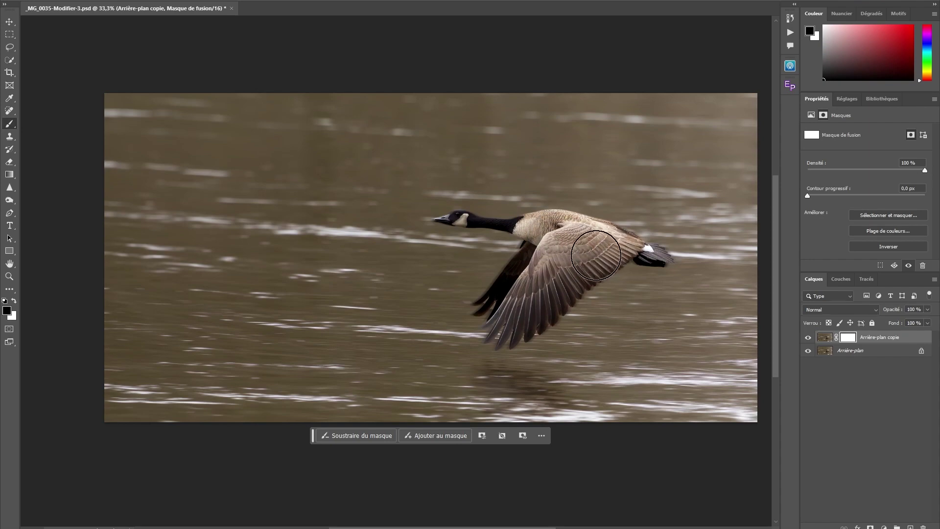
pyautogui.moveTo(554, 290)
pyautogui.mouseDown()
pyautogui.moveTo(541, 306)
pyautogui.moveTo(530, 298)
pyautogui.mouseUp()
pyautogui.rightClick(30, 20)
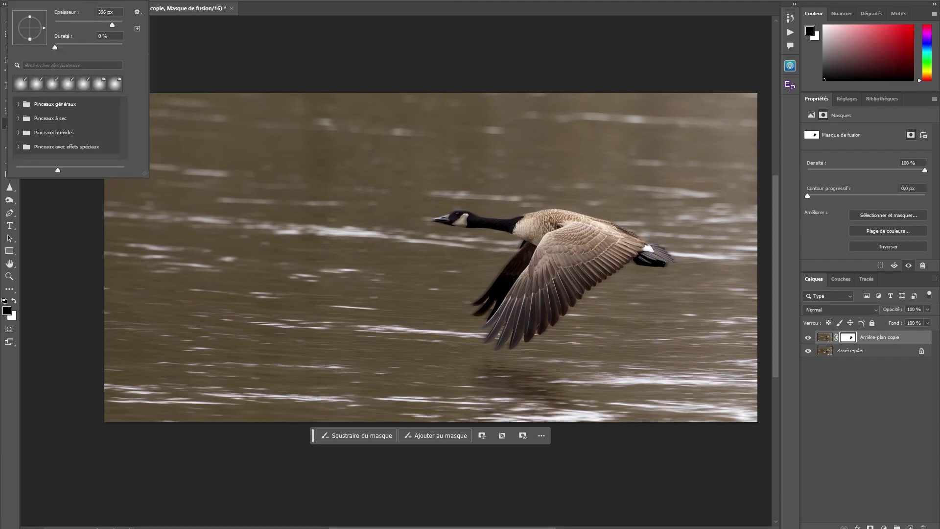
pyautogui.moveTo(55, 47); pyautogui.dragTo(68, 47)
pyautogui.click(19, 105)
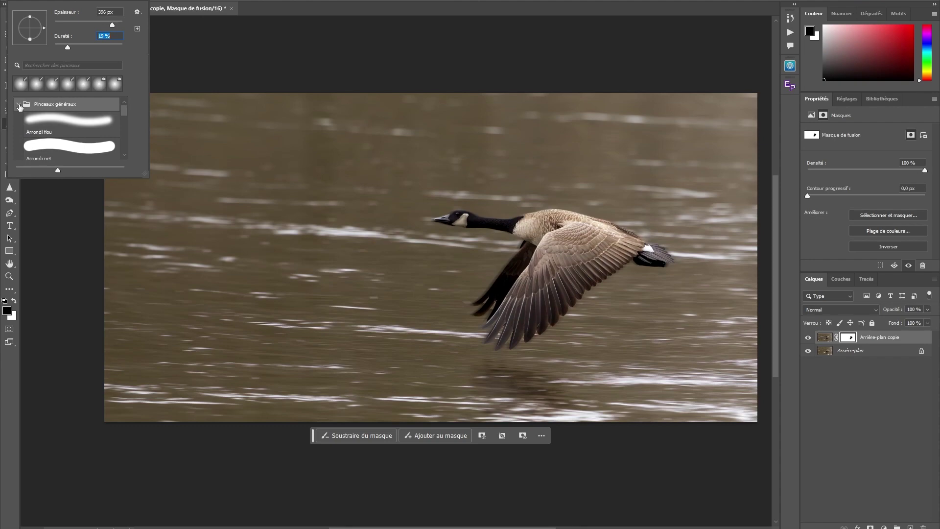
pyautogui.click(42, 143)
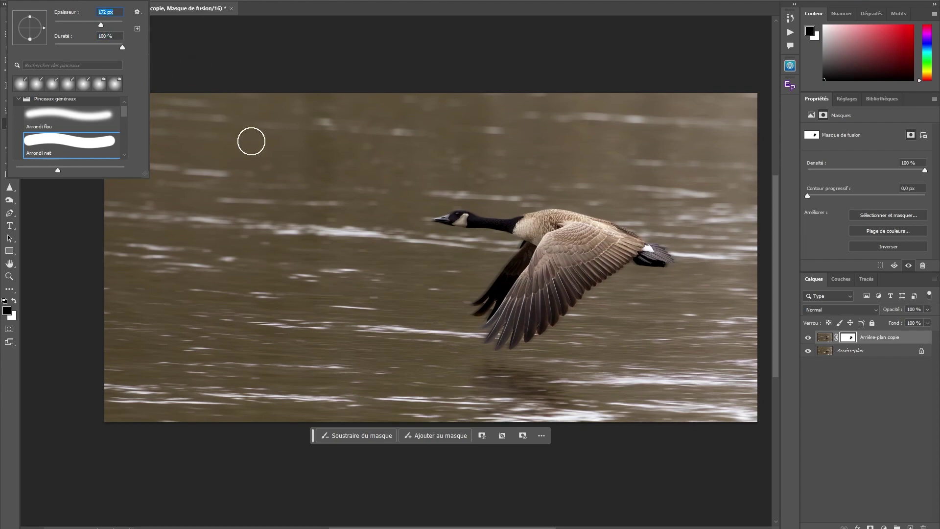
pyautogui.press('Return')
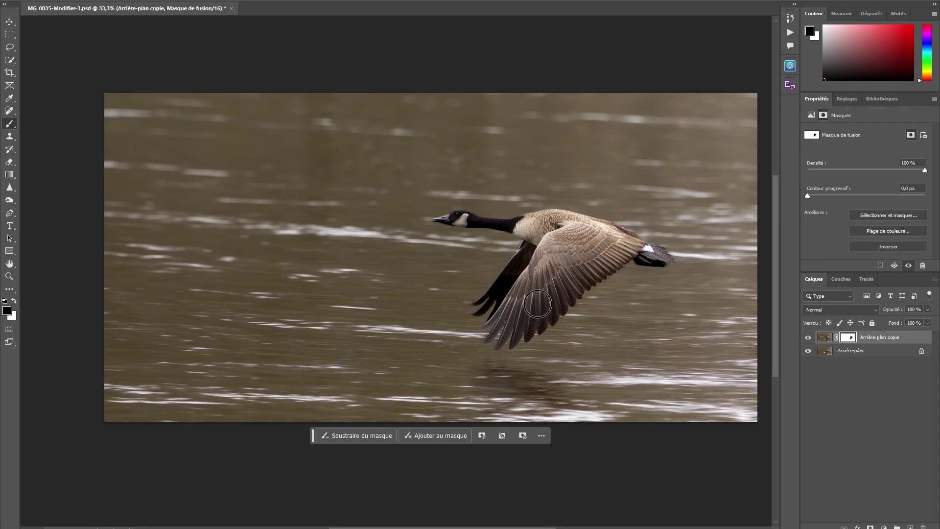
pyautogui.hotkey('ctrl', '+')
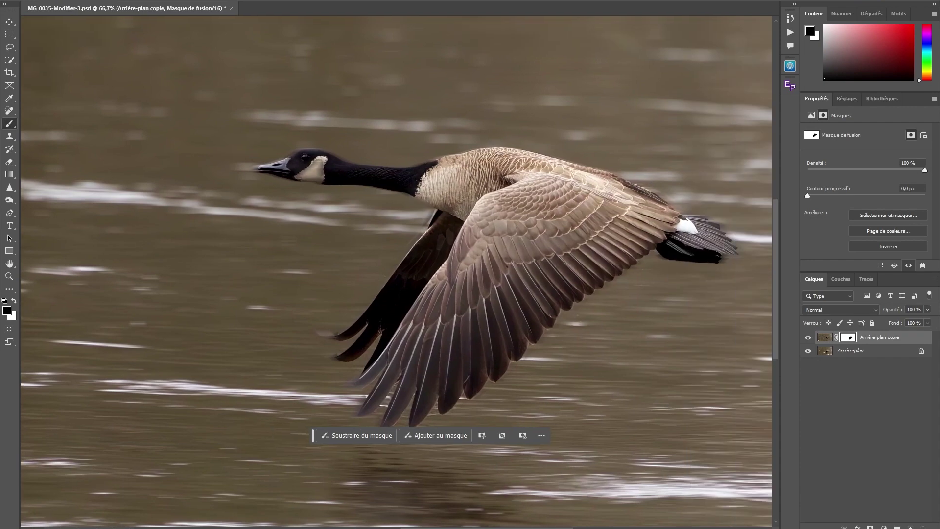
# Reduce the brush to 76 px and zoom to 100% on the goose
pyautogui.hscroll(5, 443, 343)
pyautogui.rightClick(68, 22)
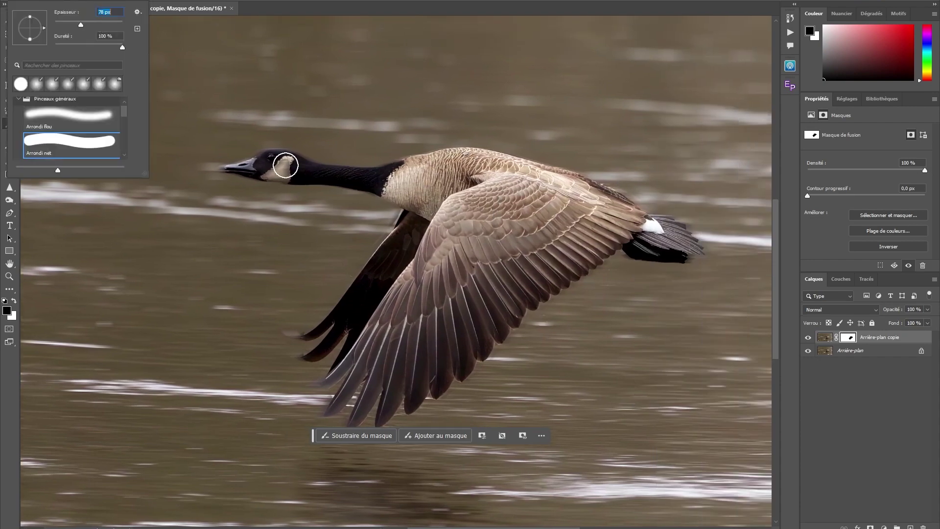
pyautogui.click(445, 165)
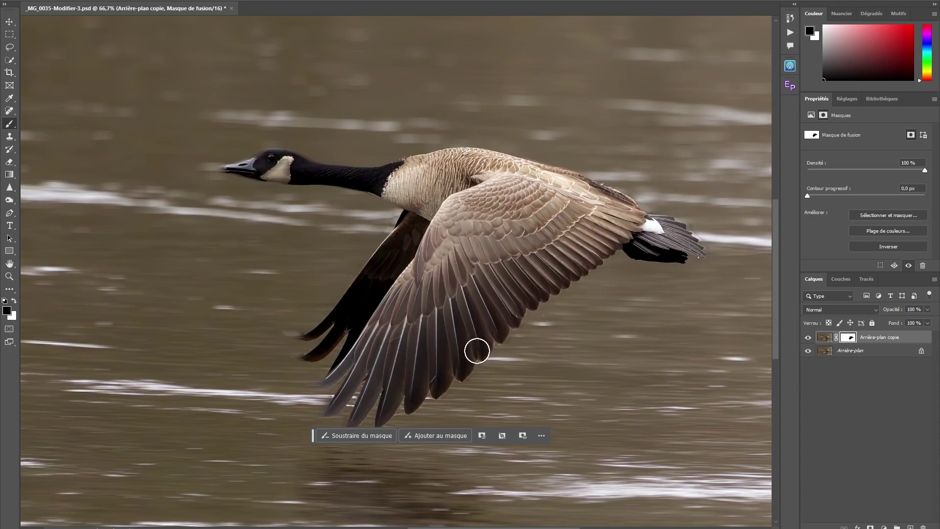
pyautogui.rightClick(98, 157)
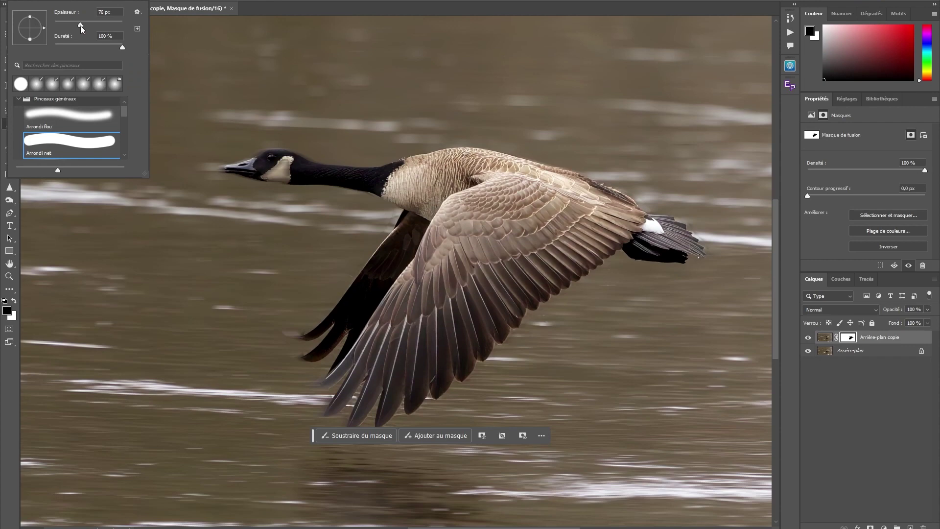
pyautogui.press('Return')
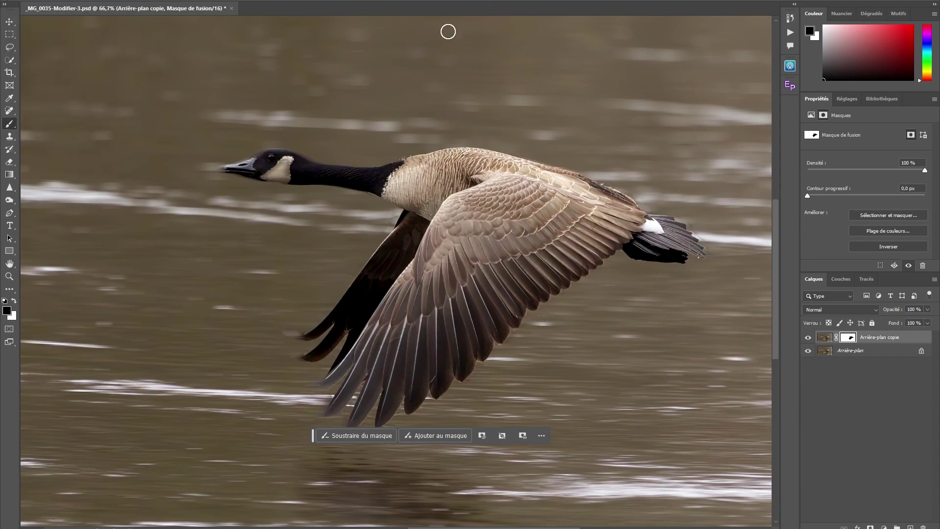
pyautogui.hotkey('ctrl', '+')
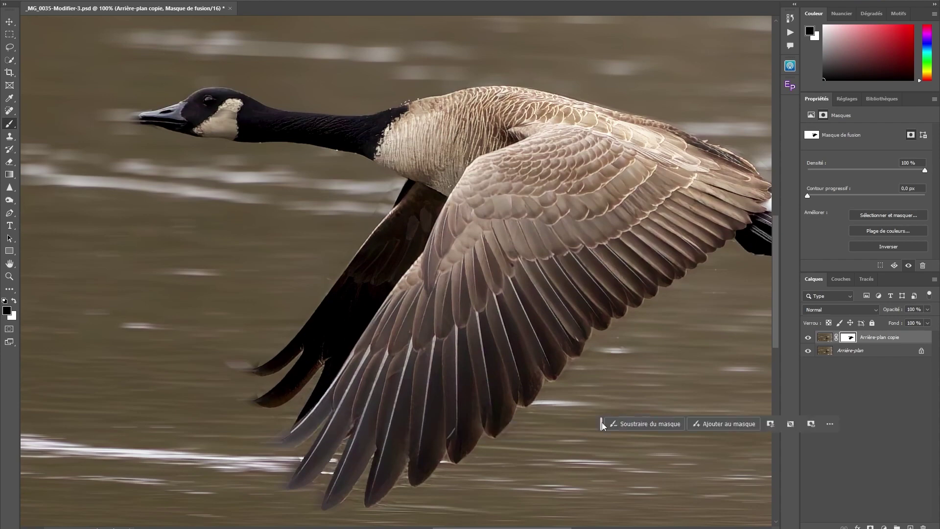
# With a 23 px brush, paint away the blur ghost at the goose's beak
pyautogui.rightClick(67, 22)
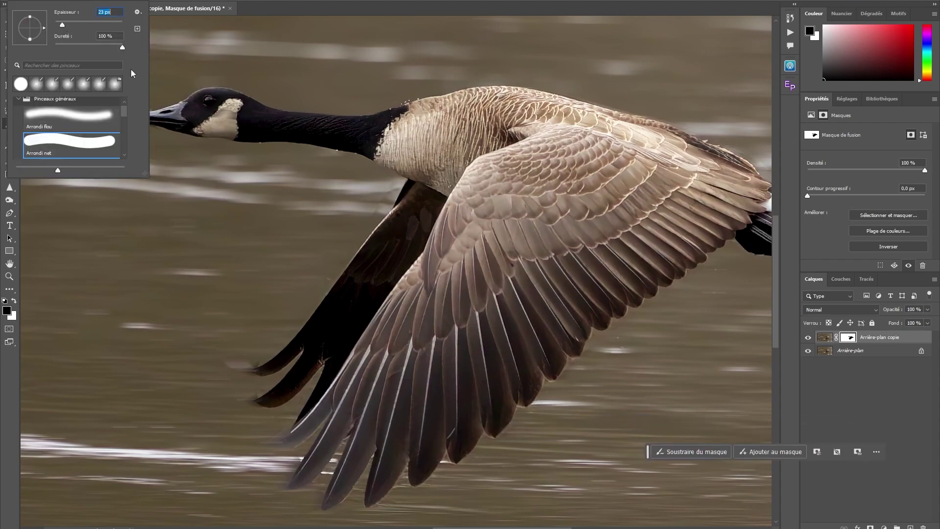
pyautogui.click(192, 101)
pyautogui.moveTo(154, 114); pyautogui.dragTo(146, 120)
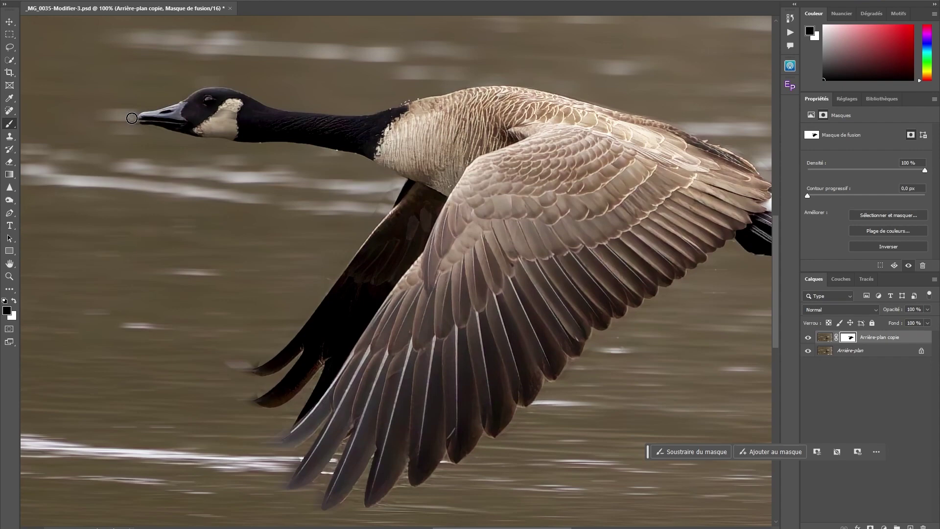
pyautogui.press('x')
pyautogui.click(15, 301)
# Crisp up the upper and lower feather tips and tail edges, swapping black and white
pyautogui.scroll(-3, 332, 283)
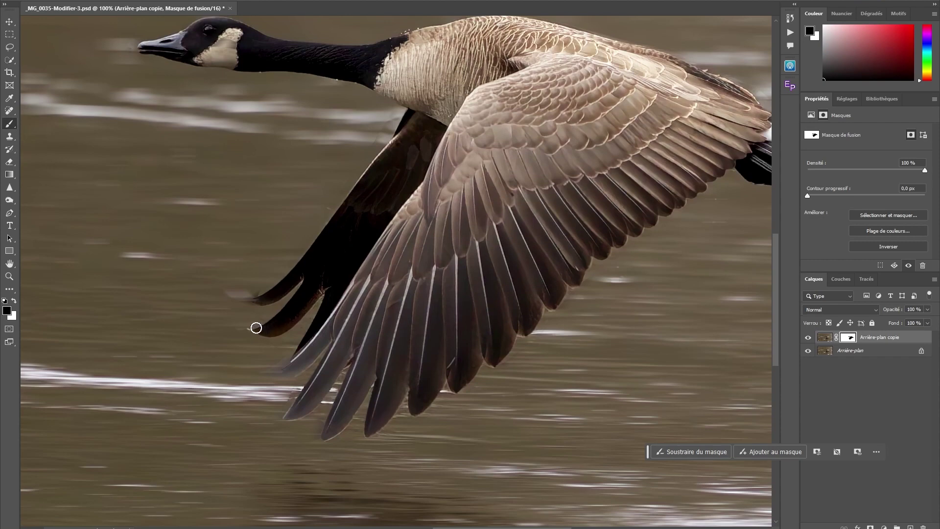
pyautogui.moveTo(238, 294); pyautogui.dragTo(231, 293)
pyautogui.moveTo(292, 362); pyautogui.dragTo(296, 377)
pyautogui.press('x')
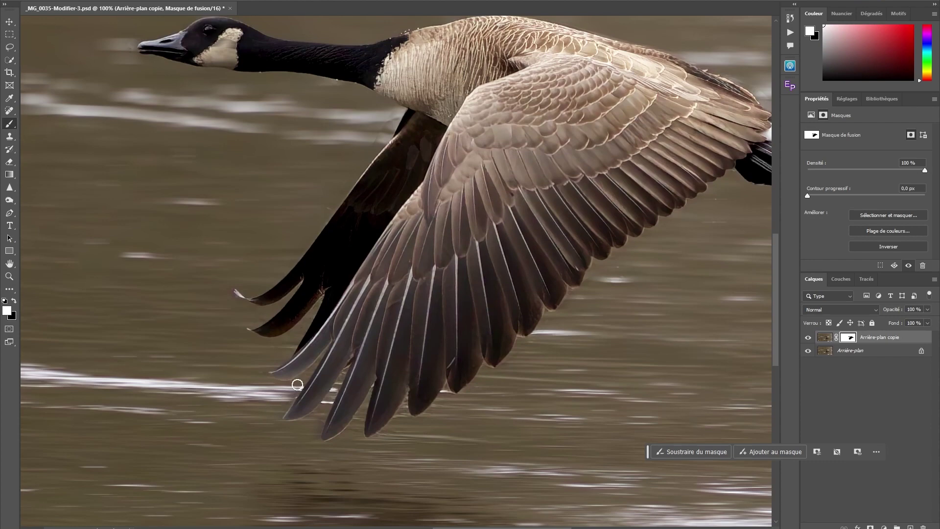
pyautogui.click(13, 301)
pyautogui.moveTo(625, 442); pyautogui.dragTo(432, 442)
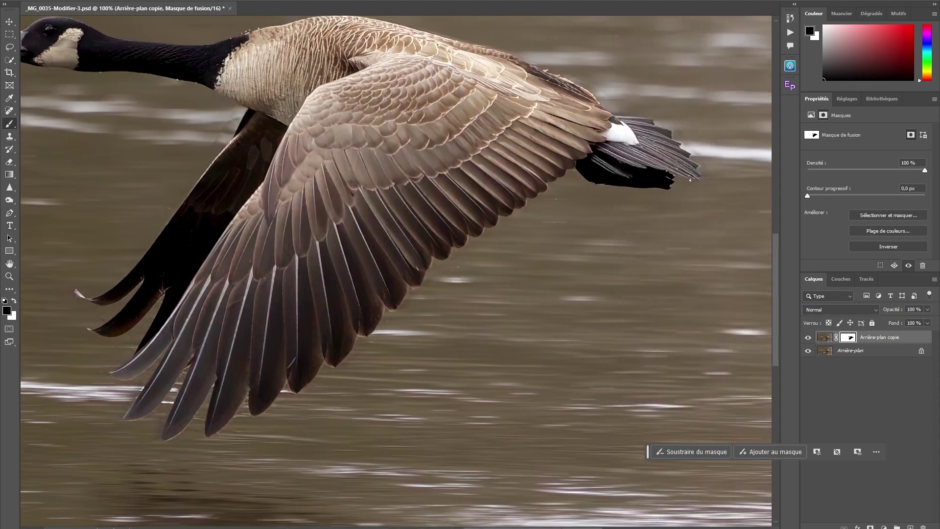
pyautogui.click(13, 301)
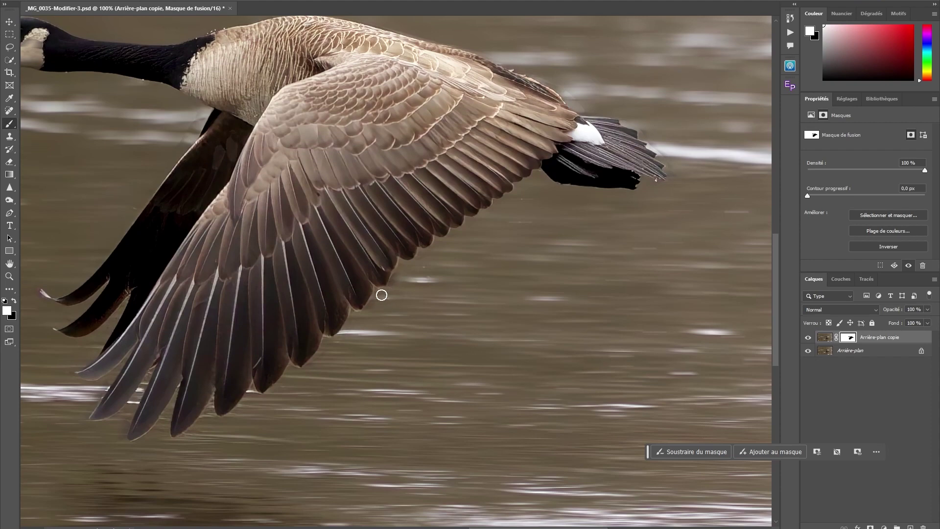
pyautogui.click(14, 301)
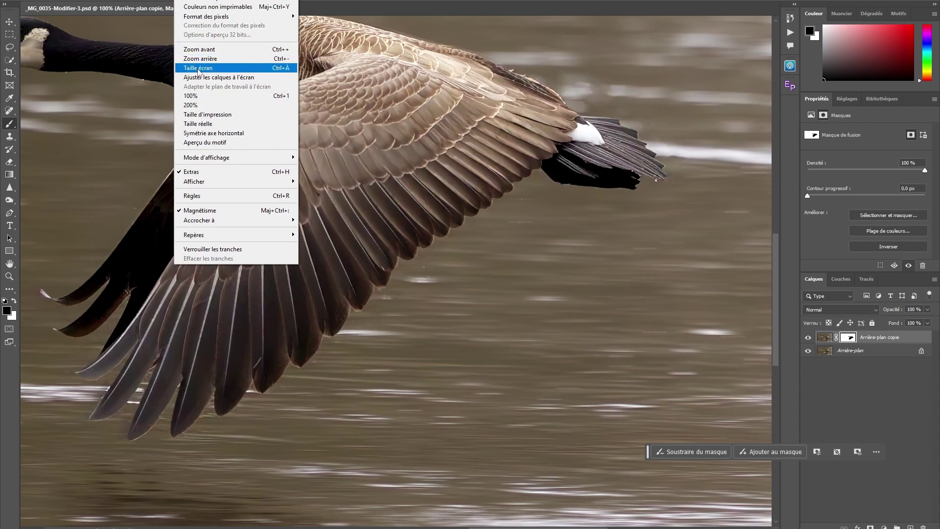
# Fit the photo on screen and toggle the blurred copy's visibility twice to compare
pyautogui.click(197, 68)
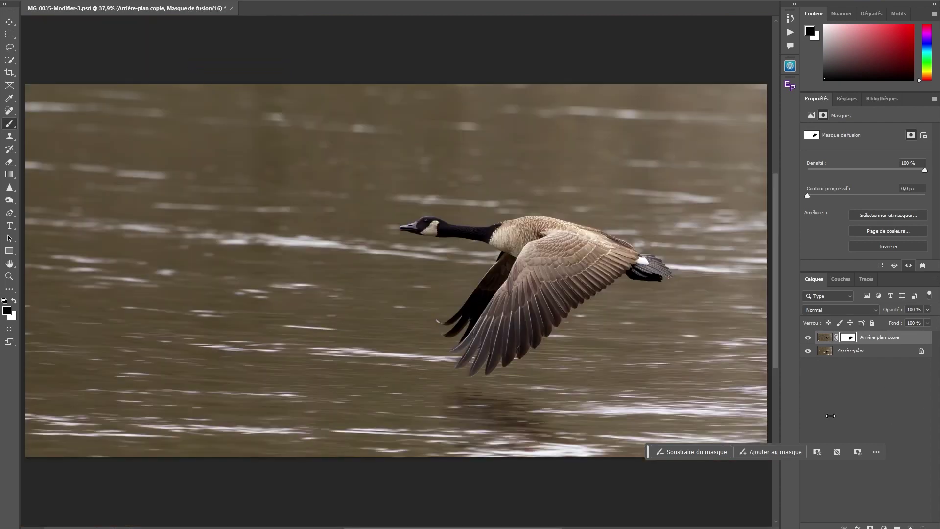
pyautogui.click(808, 337)
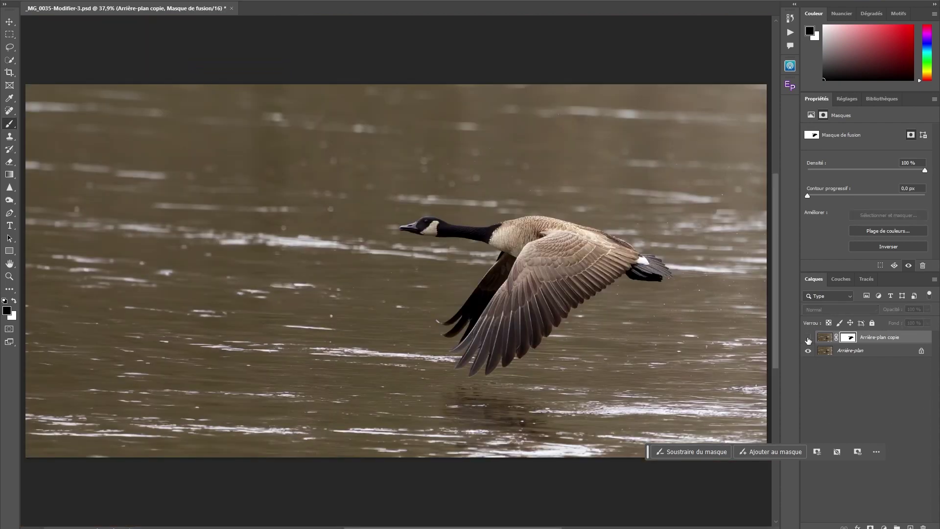
pyautogui.click(808, 337)
pyautogui.click(808, 338)
pyautogui.click(808, 337)
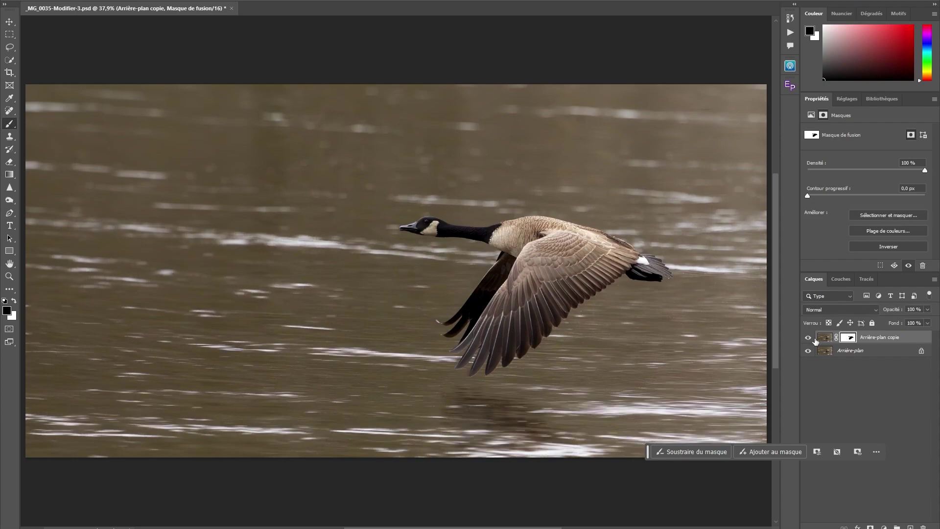